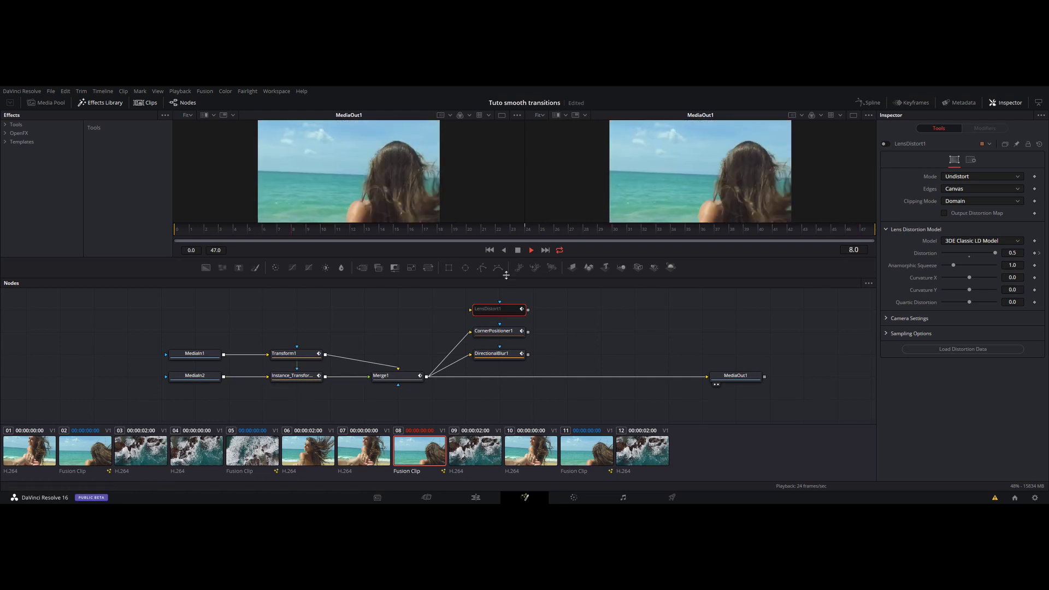
Stop playback and detach the Instance_Transform1 node from between MediaIn2 and Merge1, placing it above Transform1.
key(space)
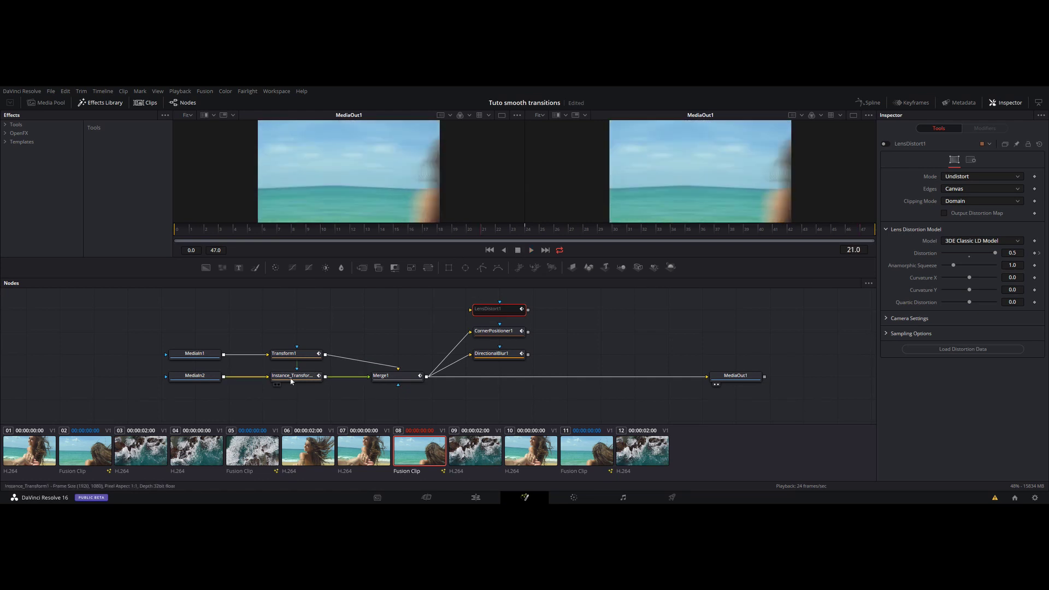
drag(291, 381, 291, 330)
click(315, 330)
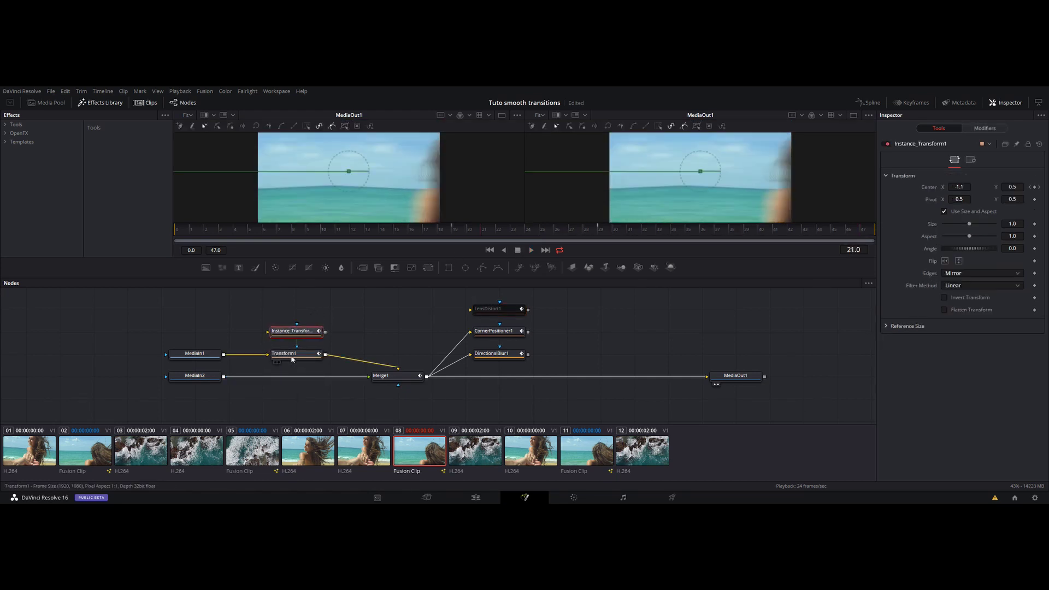
Select Transform1, scrub through its animated center between frames 16 and 23, and save the project.
click(289, 353)
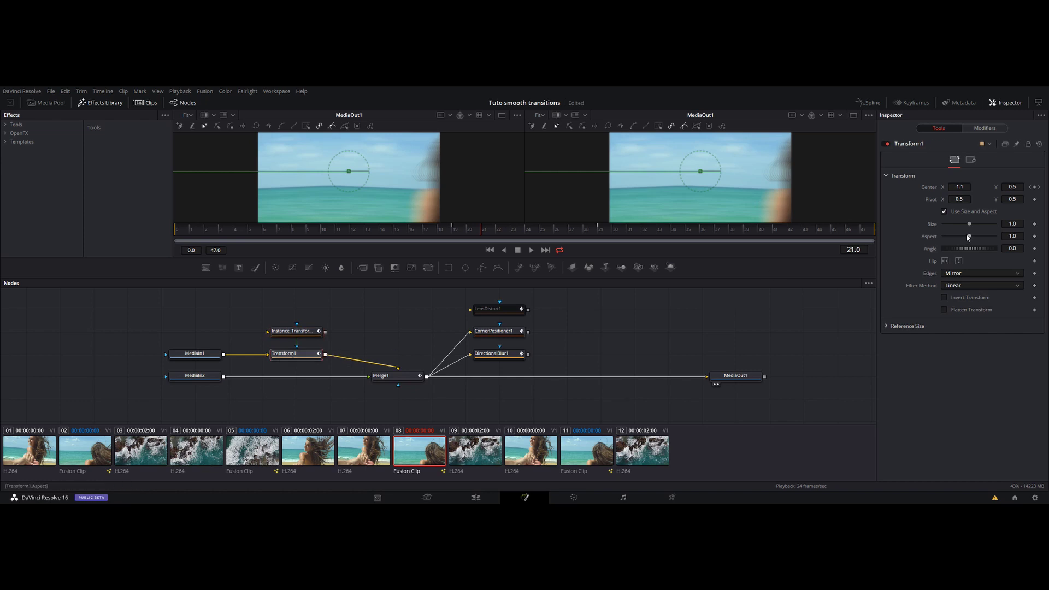
click(445, 230)
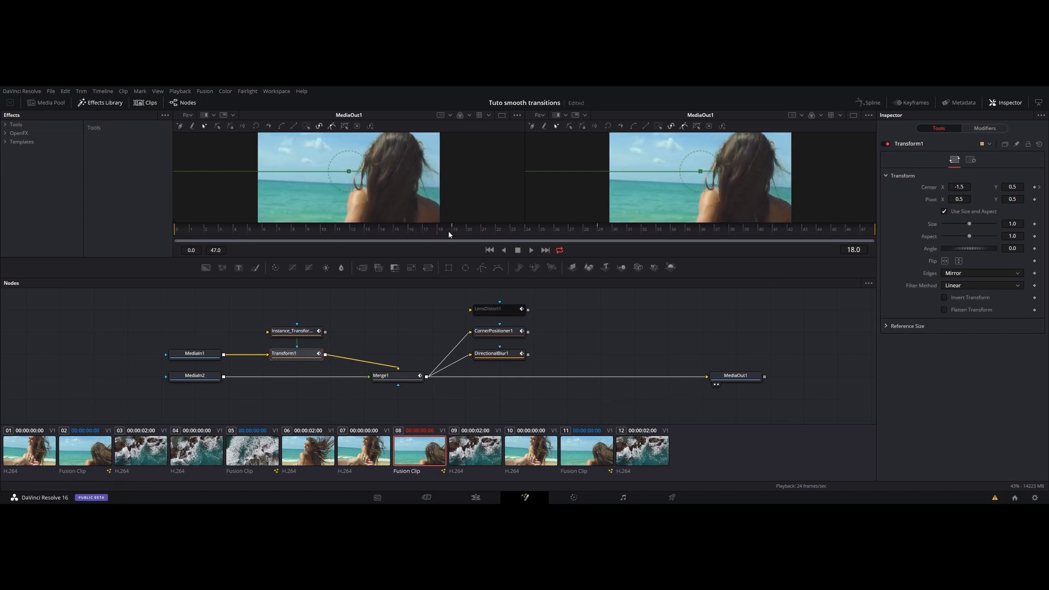
drag(448, 231, 517, 238)
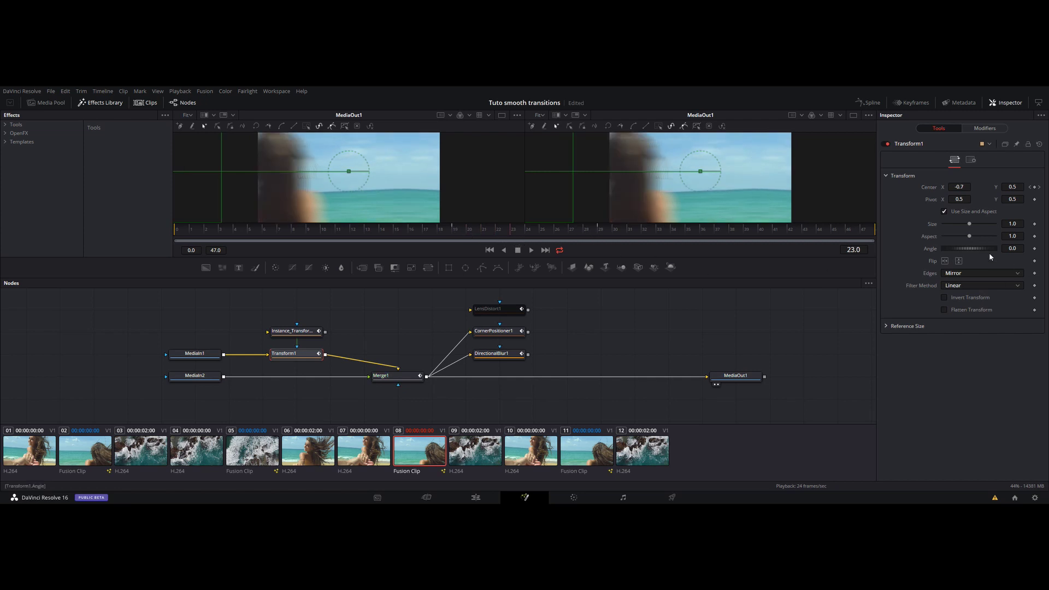
key(ctrl+s)
drag(528, 238, 410, 239)
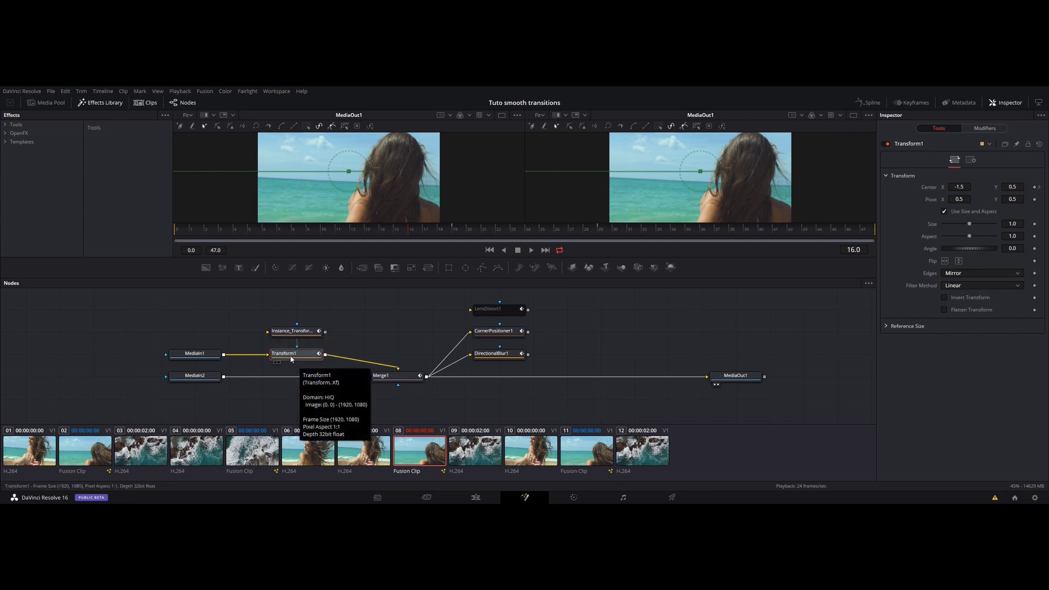
Copy Transform1, paste it as an instance, and place the new node below the MediaIn2 connection.
right_click(298, 355)
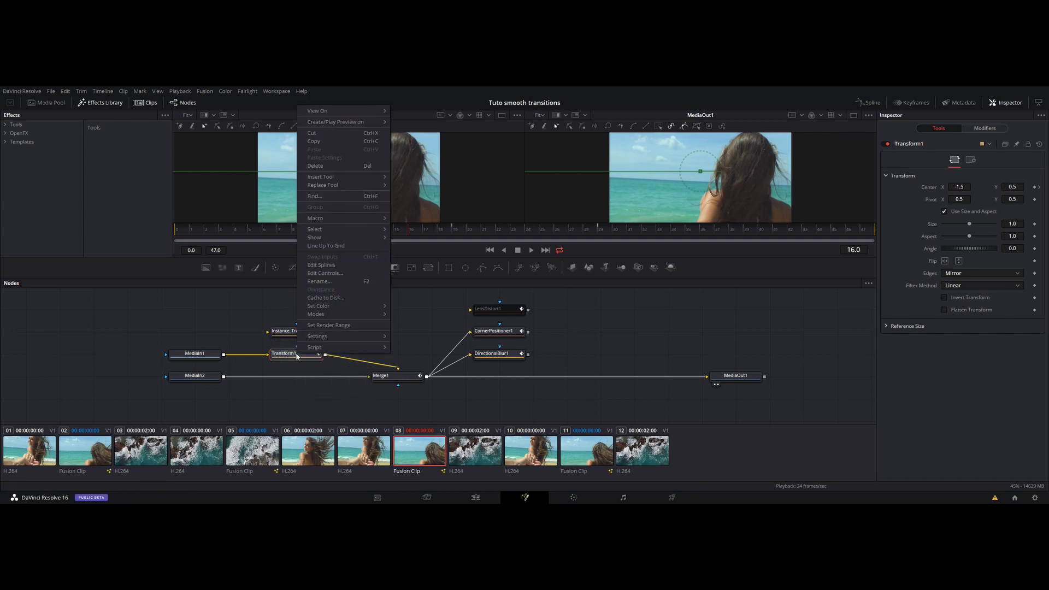
click(322, 142)
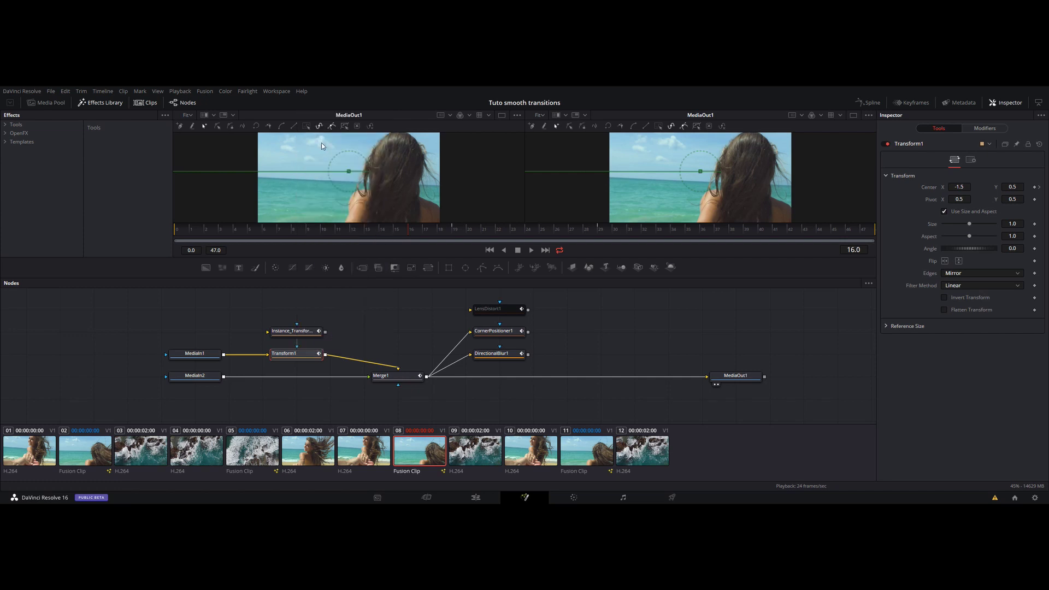
right_click(363, 319)
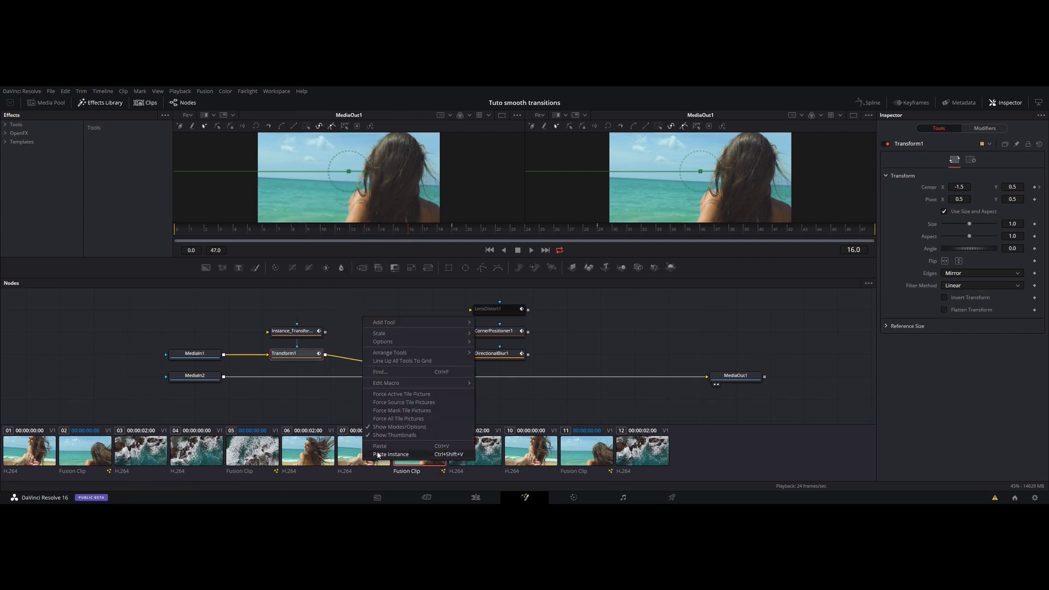
click(395, 454)
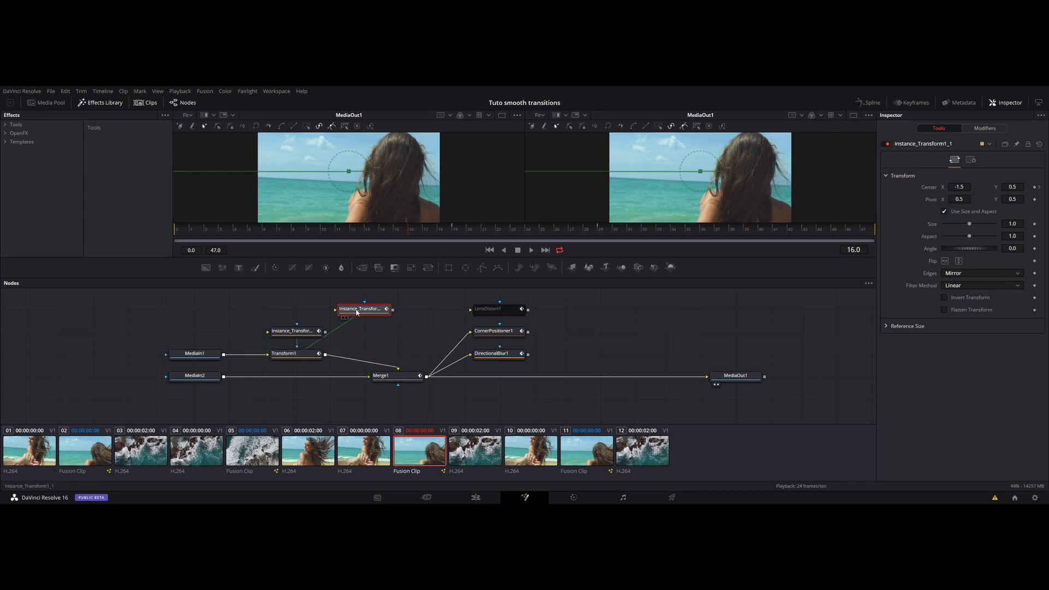
drag(352, 317, 385, 327)
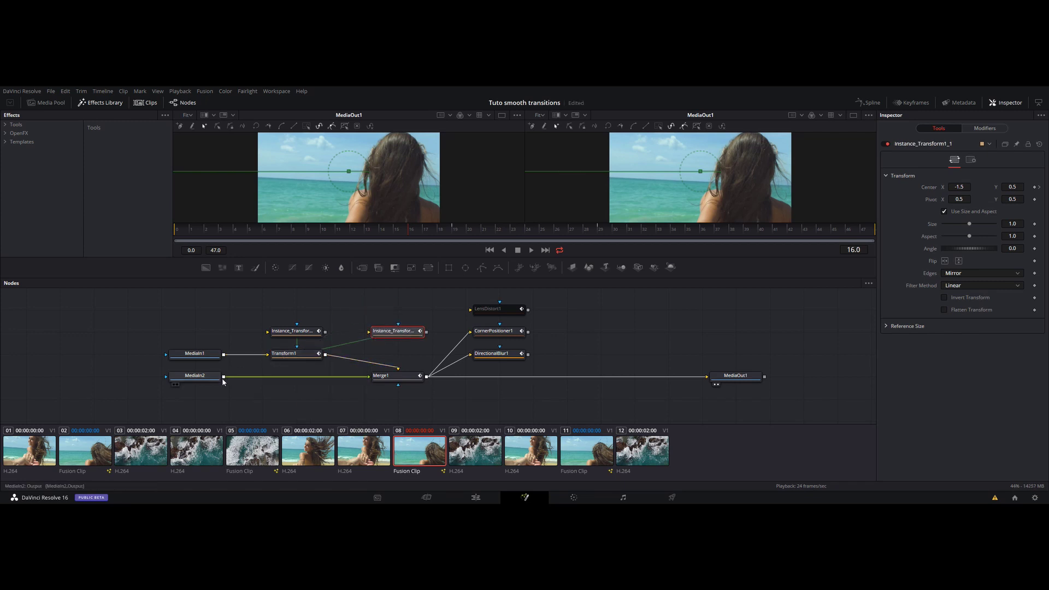
mouse_move(223, 376)
mouse_down()
mouse_move(268, 355)
mouse_move(219, 375)
mouse_up()
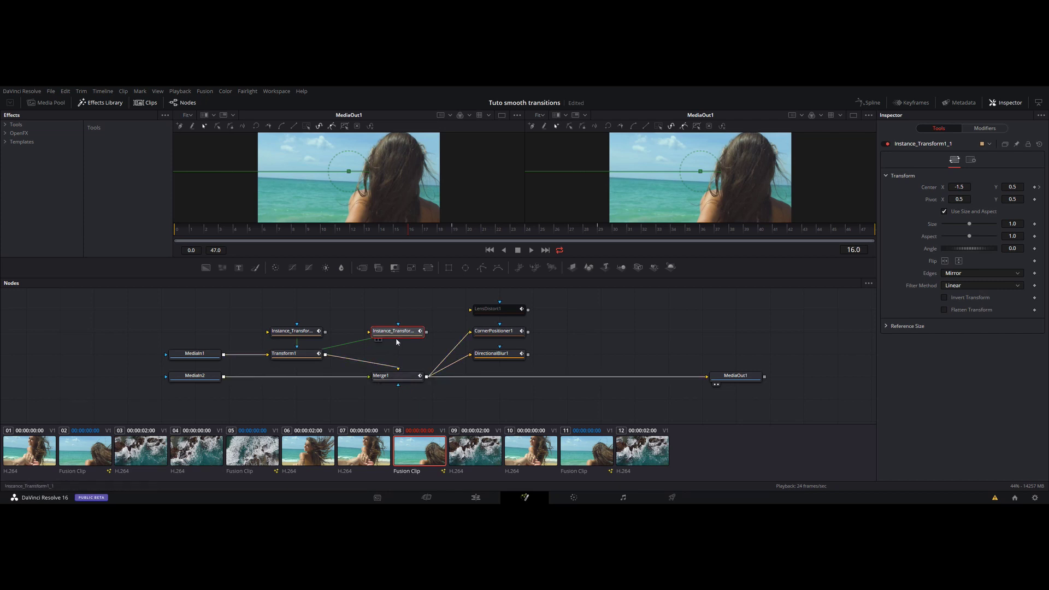
drag(402, 331, 301, 399)
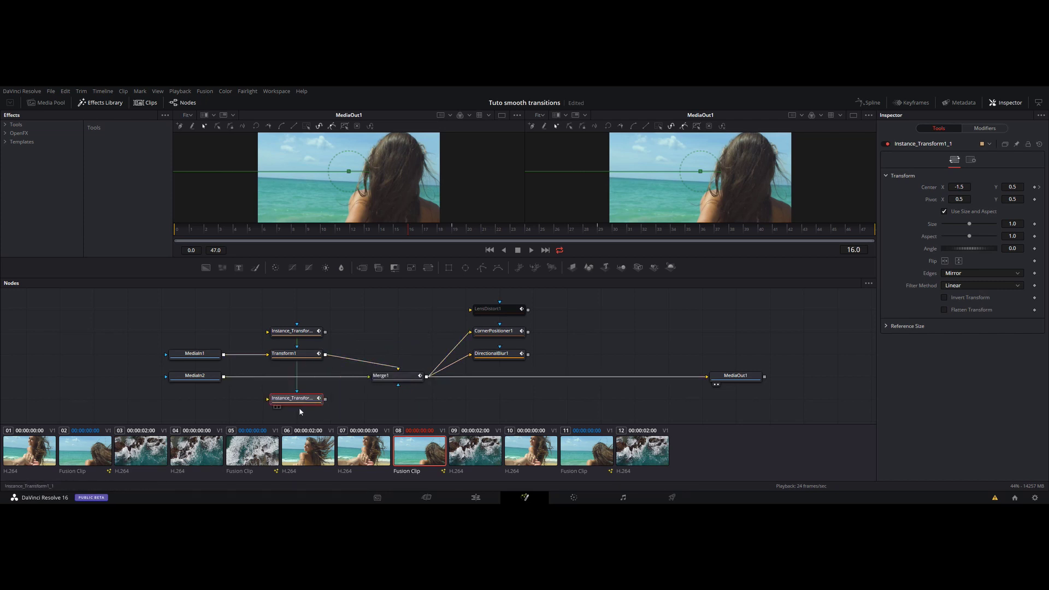
Delete the pasted Transform1 instance below the MediaIn2 connection.
click(291, 358)
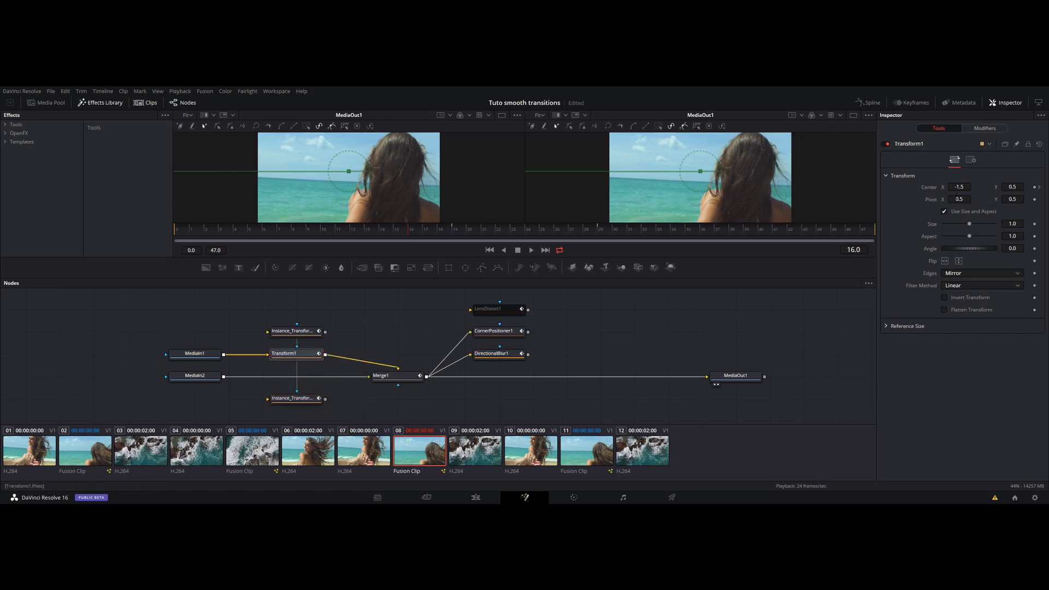
click(311, 399)
key(Delete)
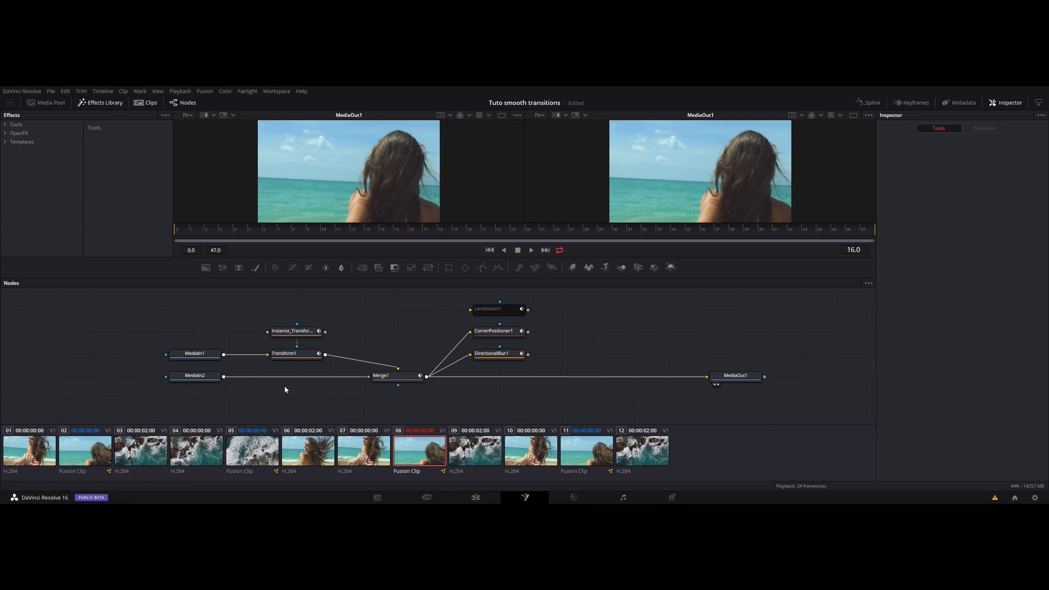
Try an independent Transform node with its size set to about 1.89 below the MediaIn2 connection, and delete it.
key(shift+space)
text(xf)
key(Return)
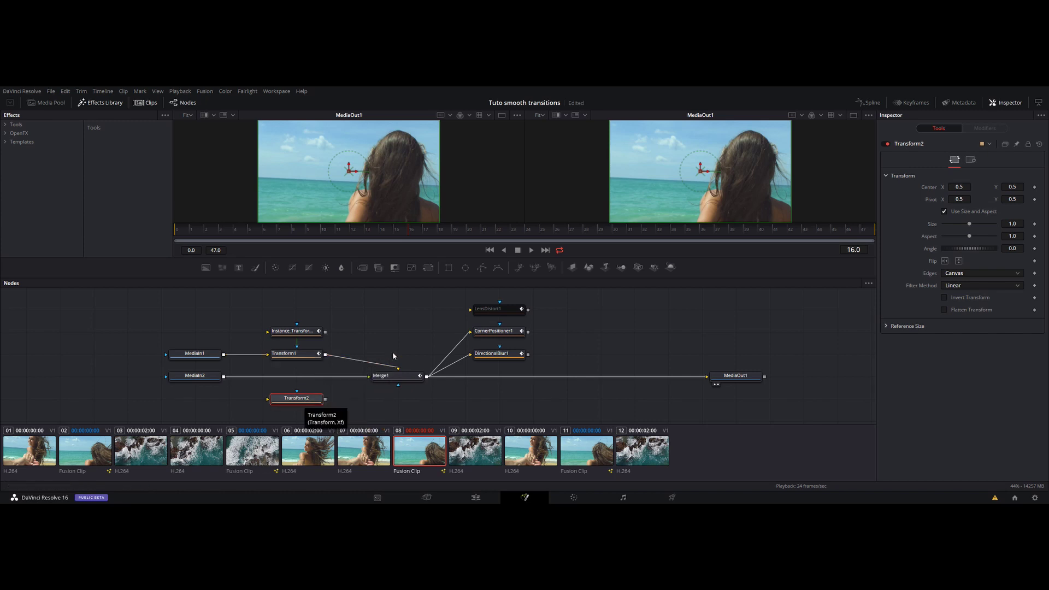
drag(969, 224, 975, 224)
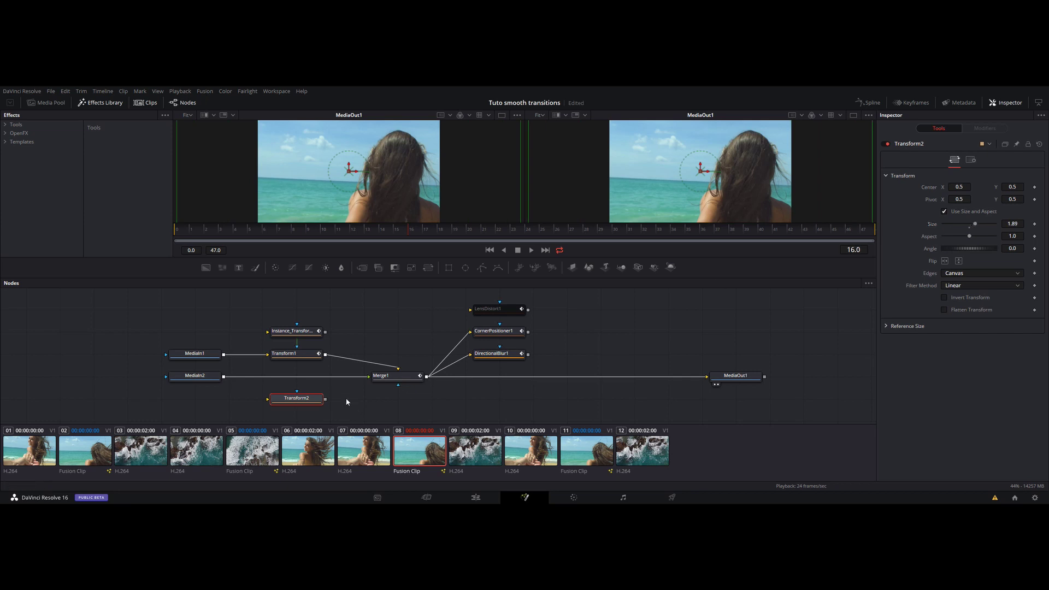
key(Delete)
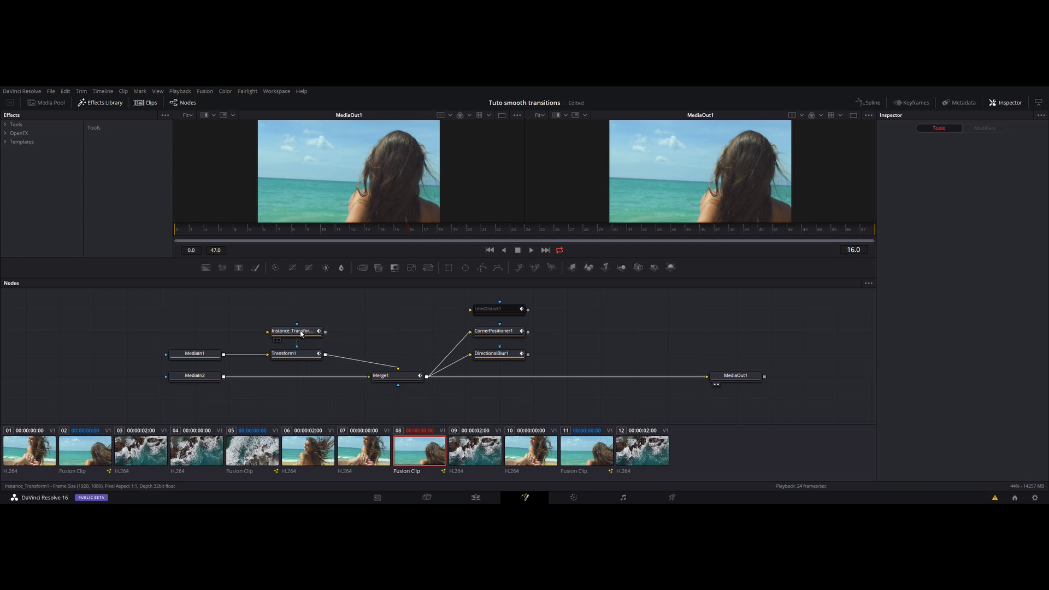
Insert Instance_Transform1 between MediaIn2 and Merge1, and raise Transform1's size to about 1.57.
drag(301, 333, 299, 377)
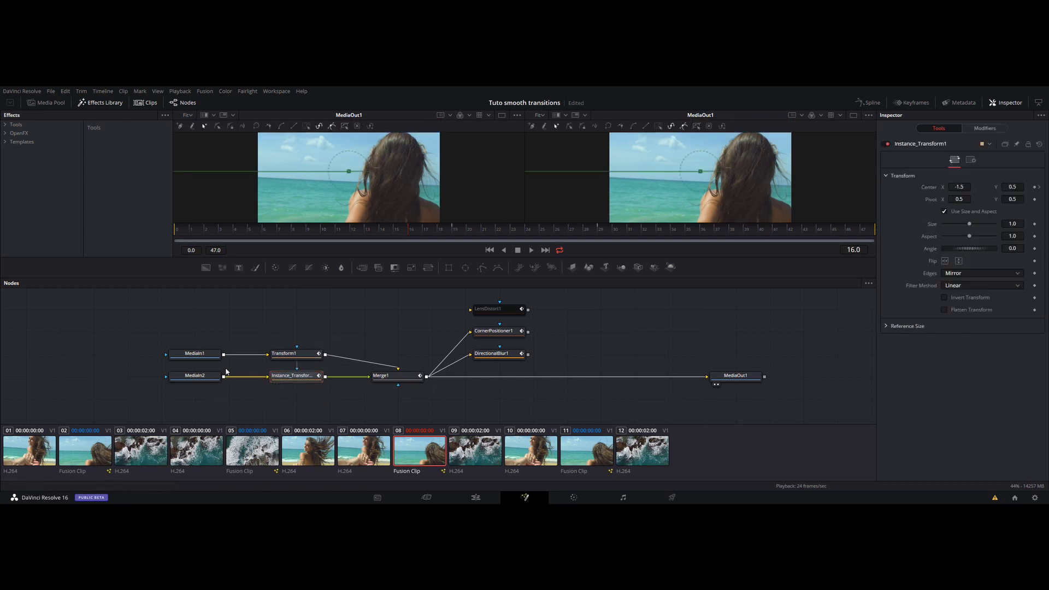
click(283, 355)
drag(968, 224, 973, 224)
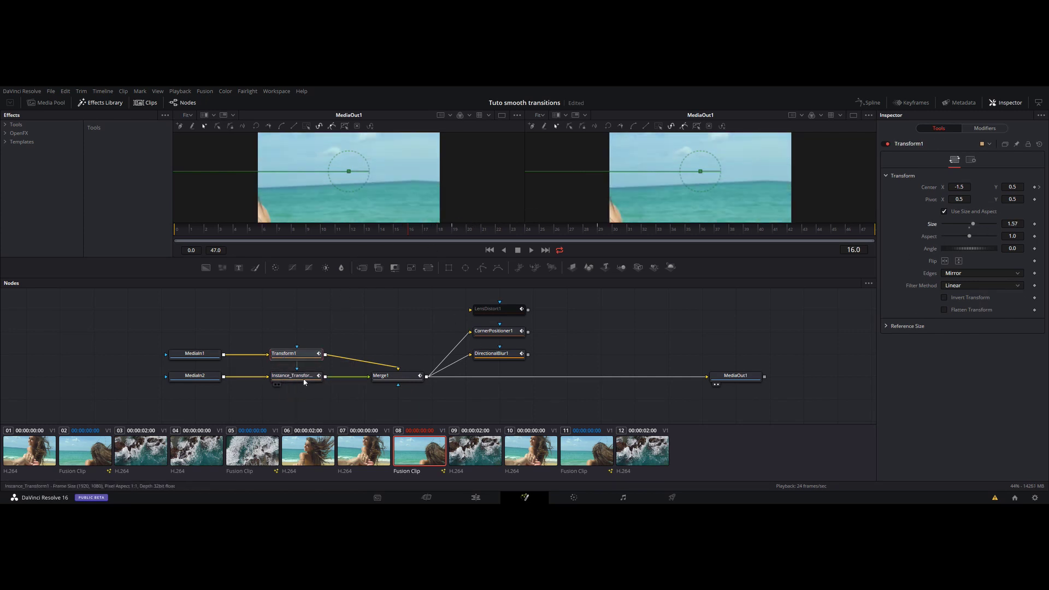
Show Instance_Transform1 in the second viewer and reset Transform1's size to 1.0.
click(278, 384)
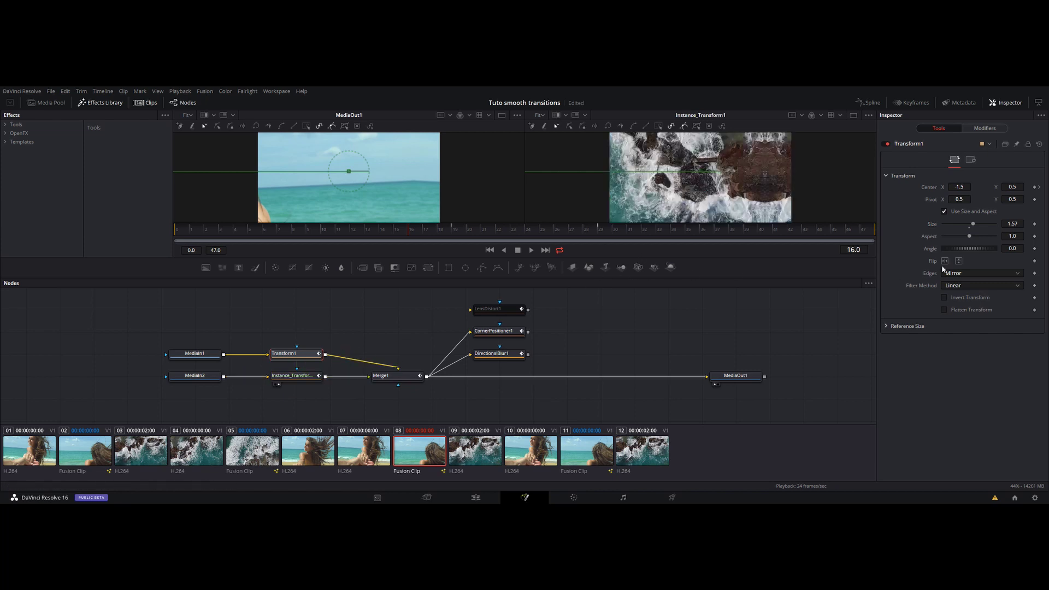
drag(973, 224, 972, 225)
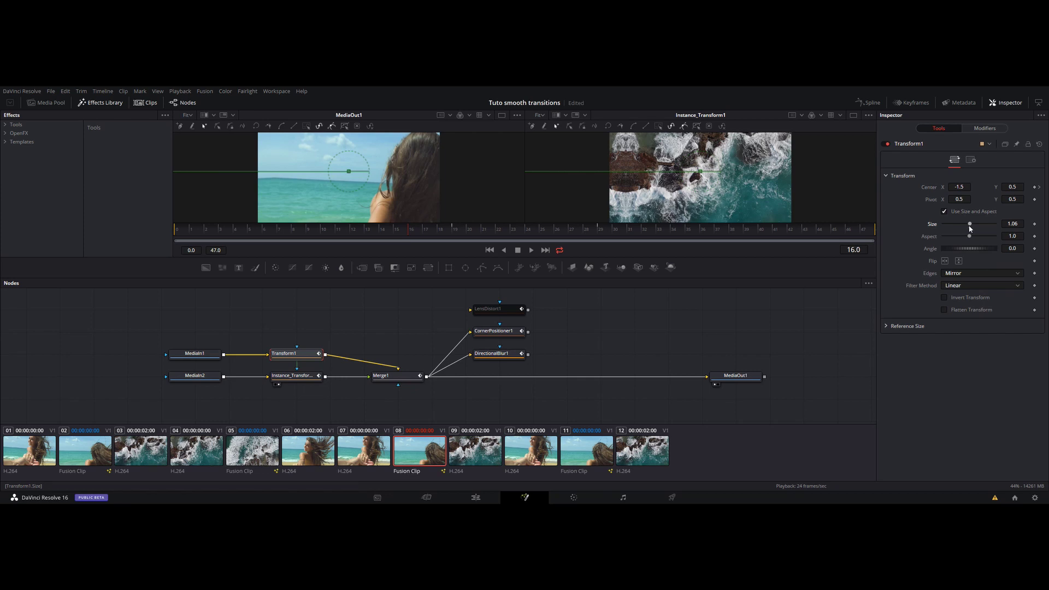
double_click(971, 228)
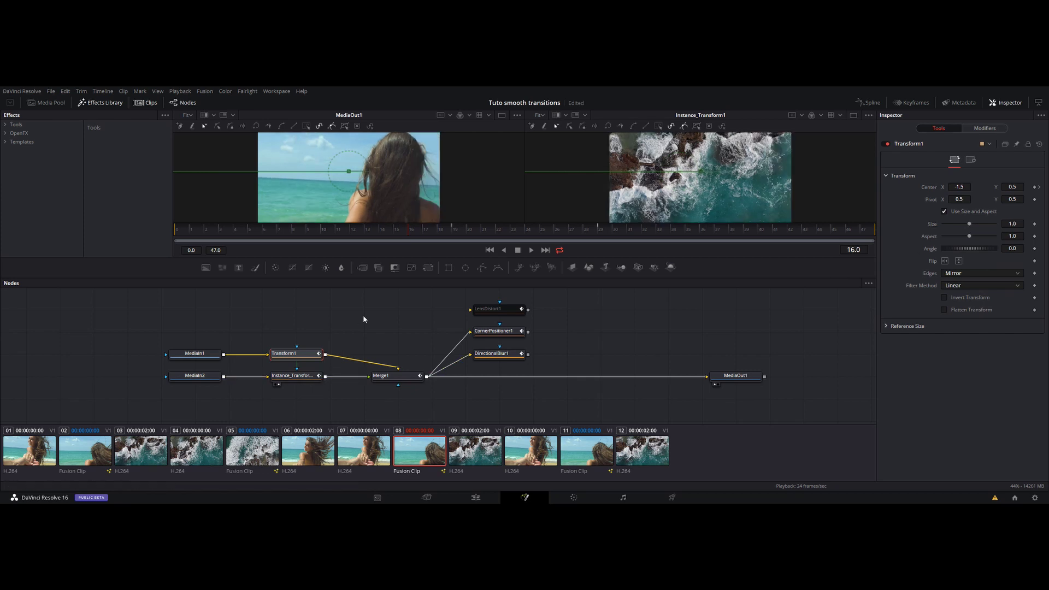
Examine Merge1's blend while scrubbing to frame 25, and inspect Transform1's motion blur settings.
click(396, 382)
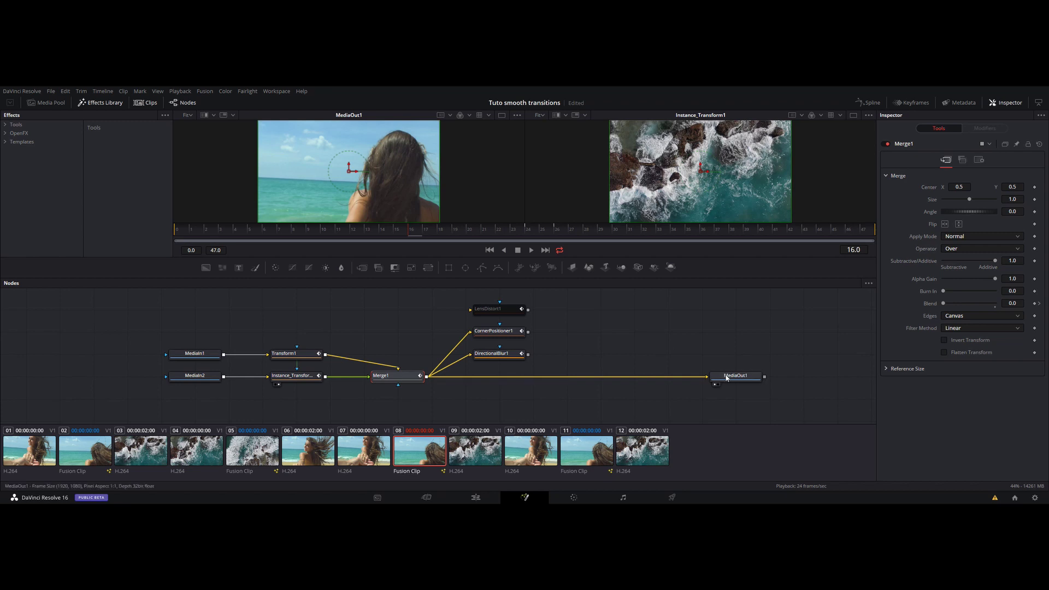
click(429, 233)
drag(442, 235, 551, 237)
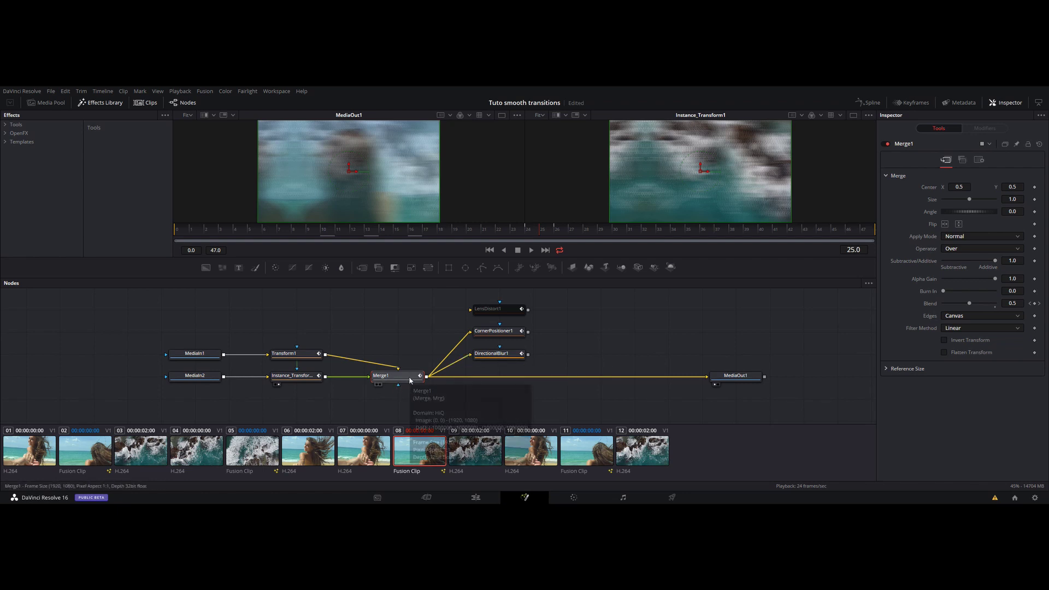
click(295, 354)
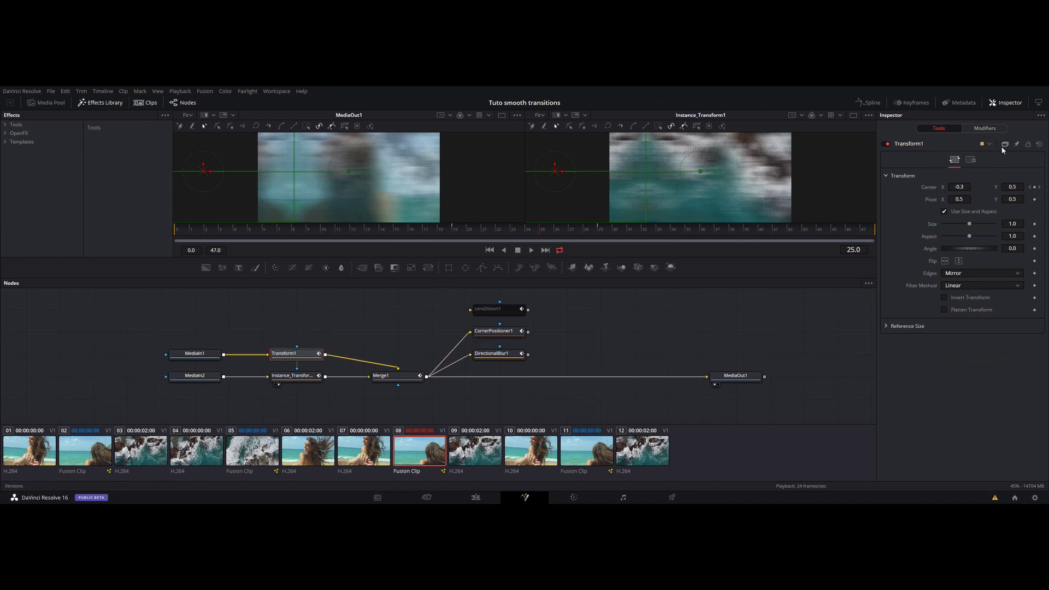
click(971, 160)
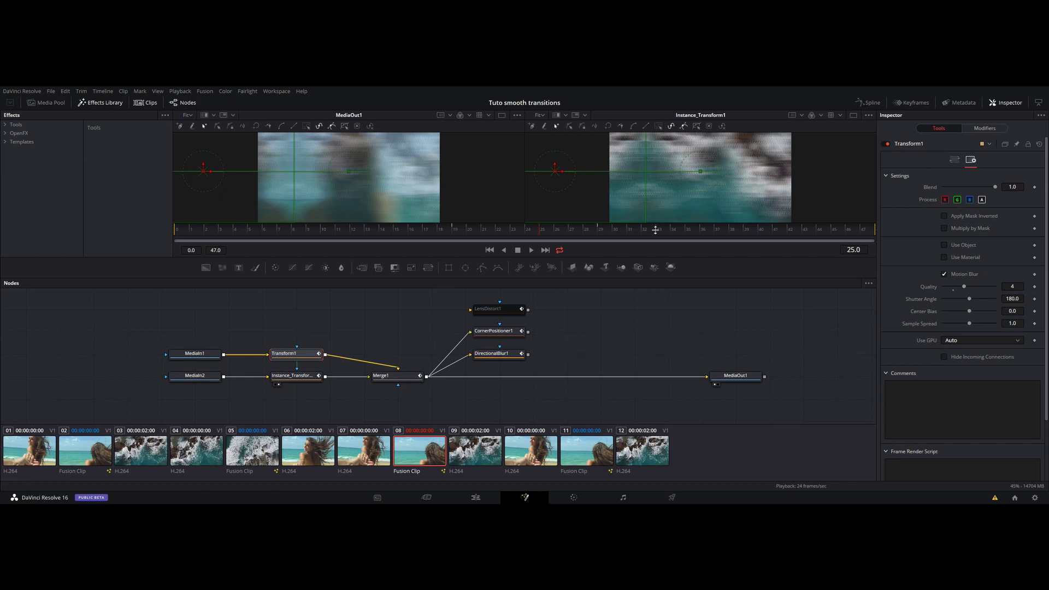
Show DirectionalBlur1 in the second viewer and scrub through the transition to frame 37.
click(496, 359)
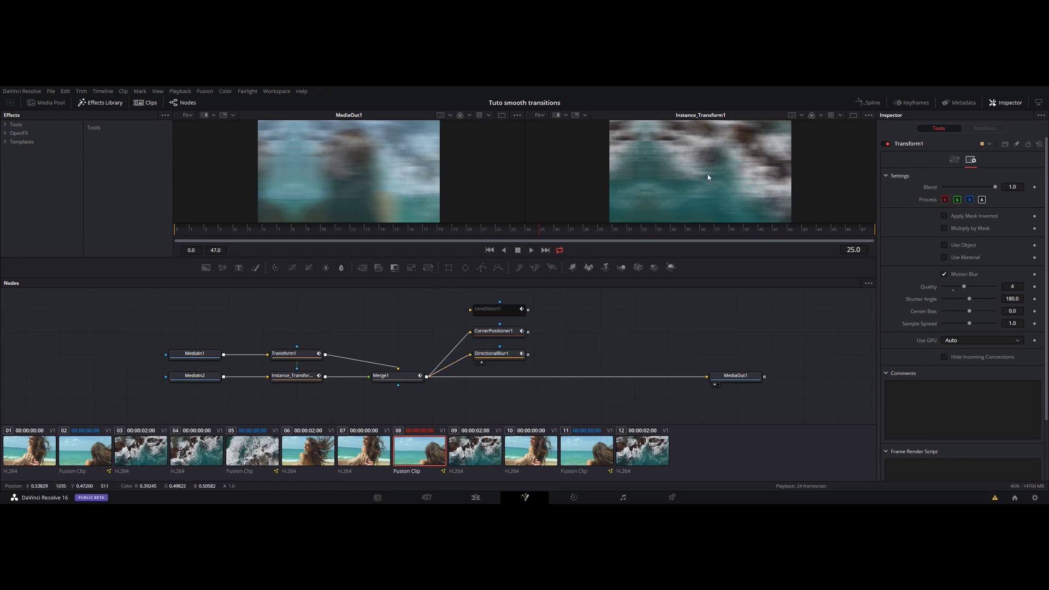
key(2)
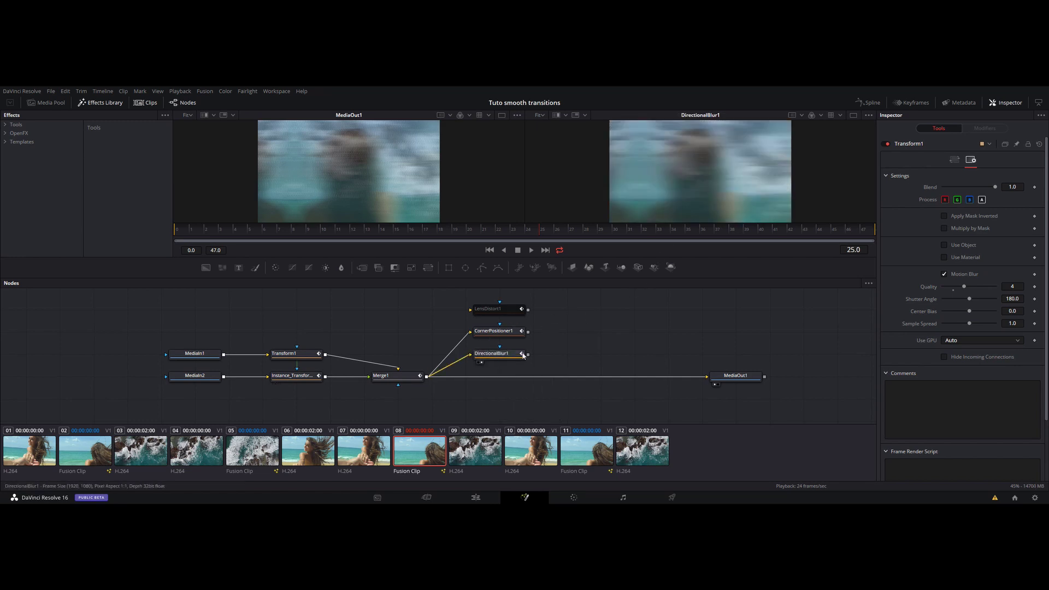
drag(362, 227, 485, 225)
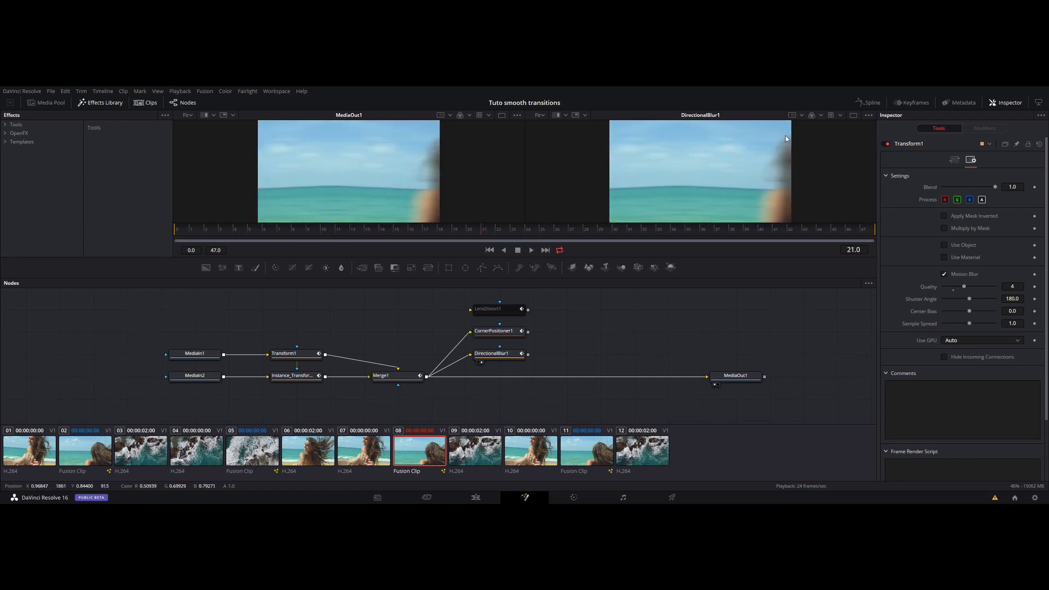
drag(483, 227, 714, 241)
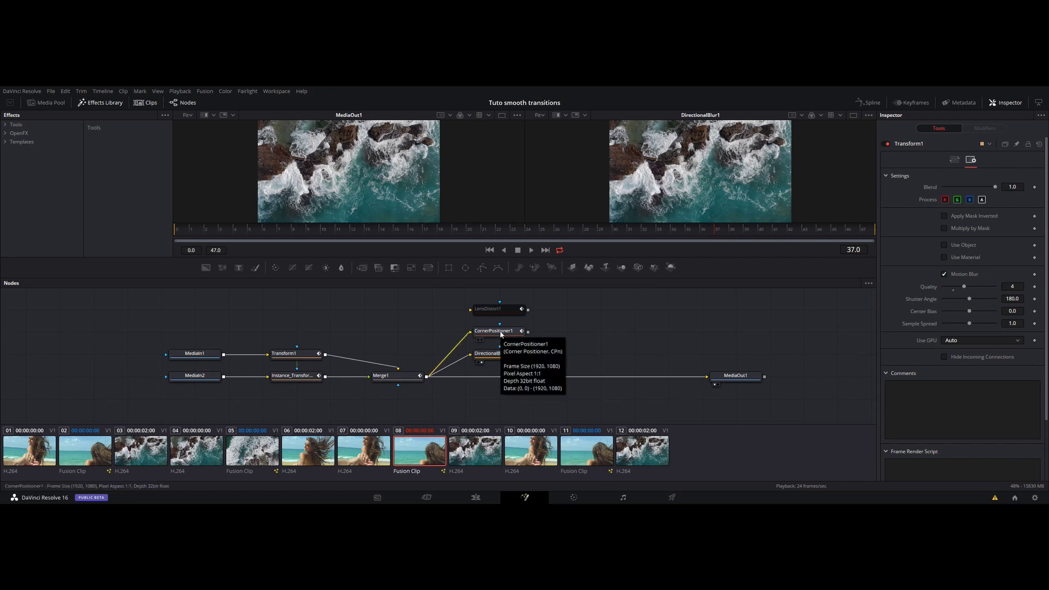
Inspect CornerPositioner1, find its tool in the Warp category, and show the node in the second viewer.
click(500, 335)
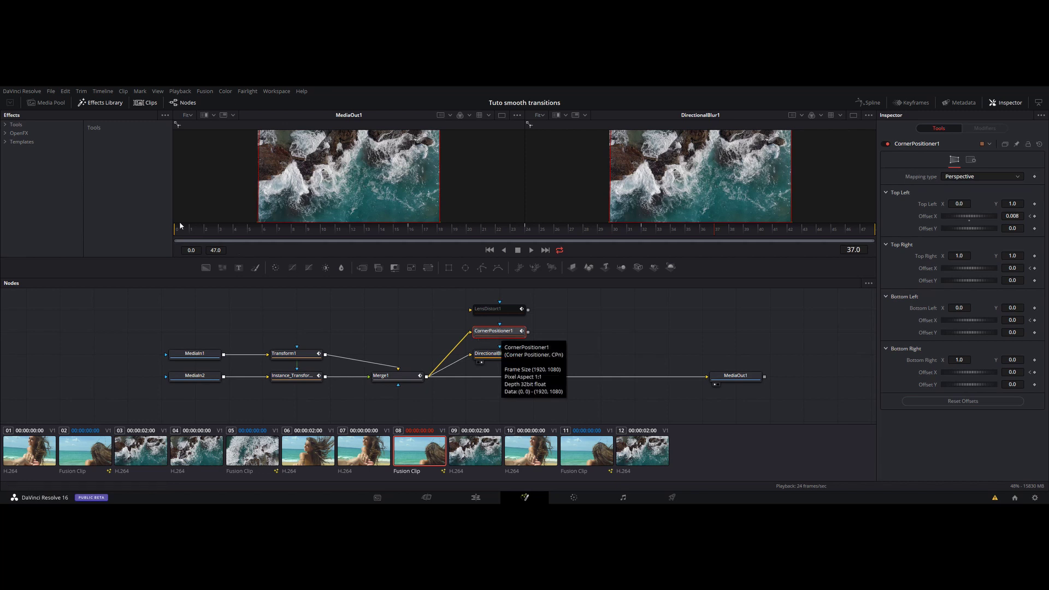
click(6, 125)
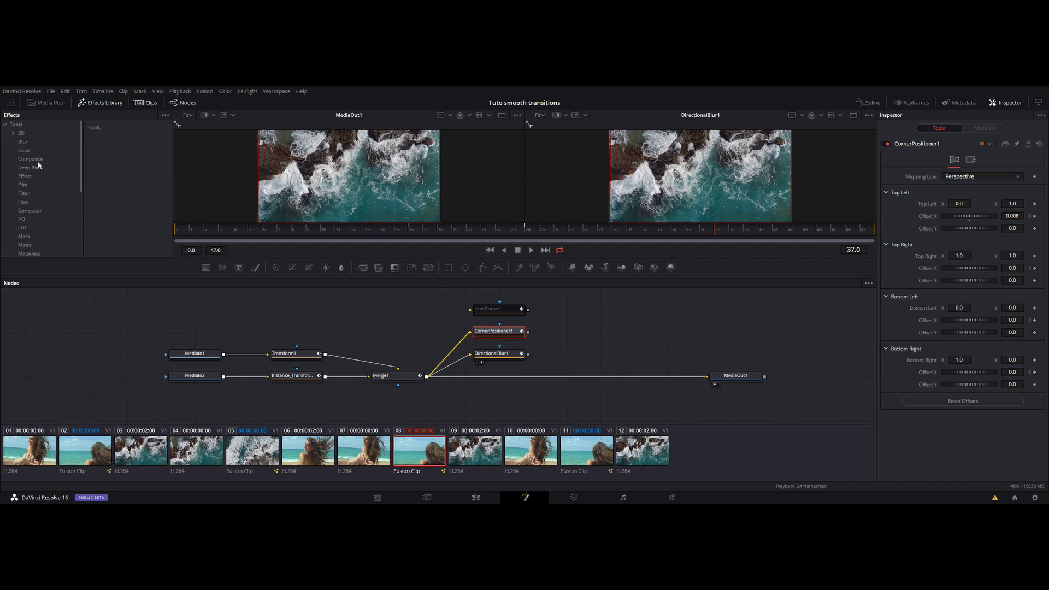
scroll(28, 221, down, 5)
click(27, 226)
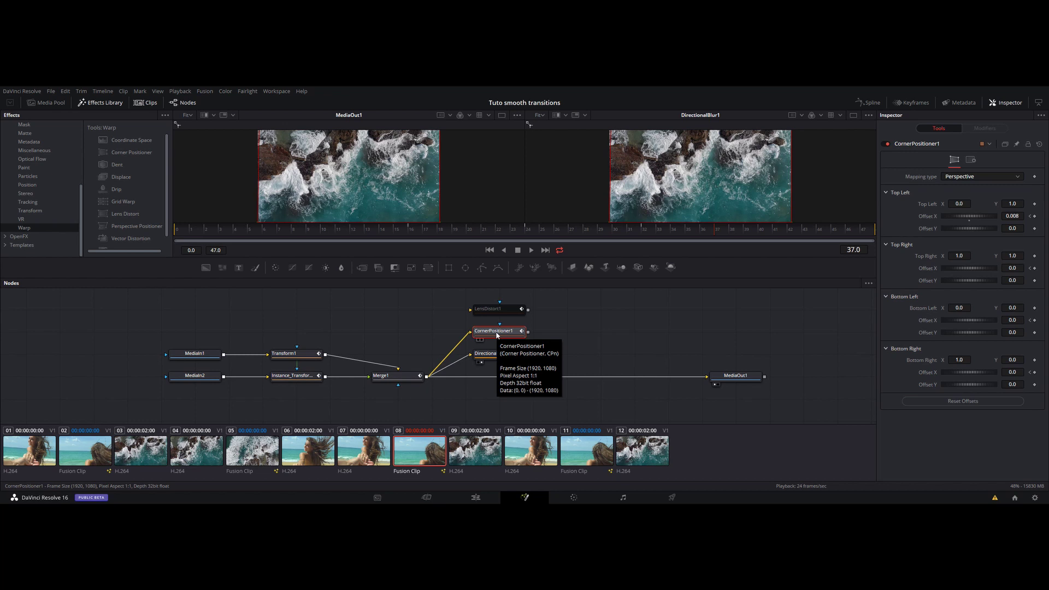
key(2)
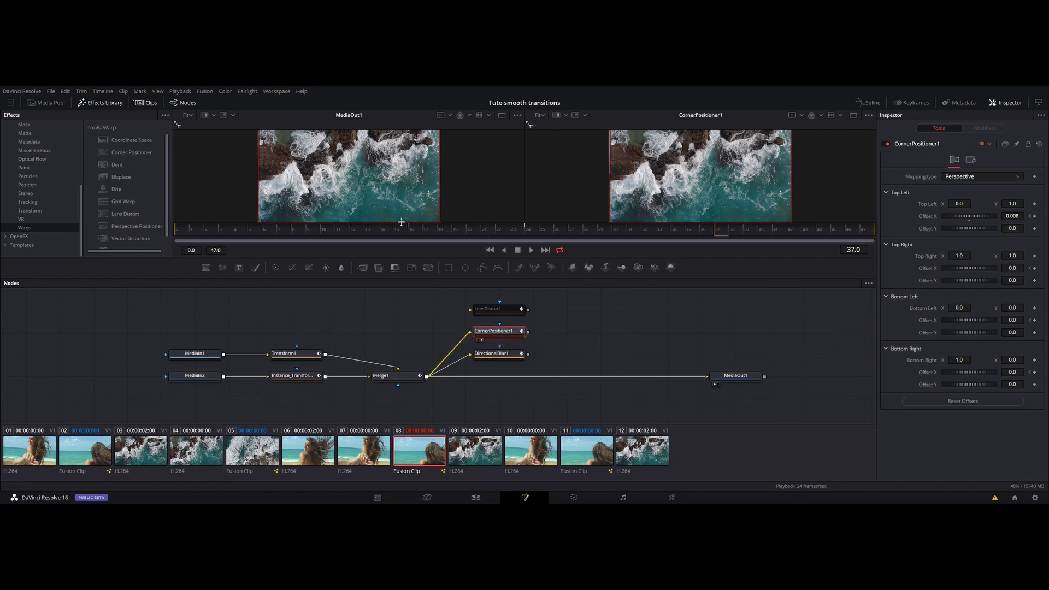
Examine CornerPositioner1's stretched frame beyond the image edges while scrubbing through the transition, ending on frame 21.
drag(380, 229, 471, 237)
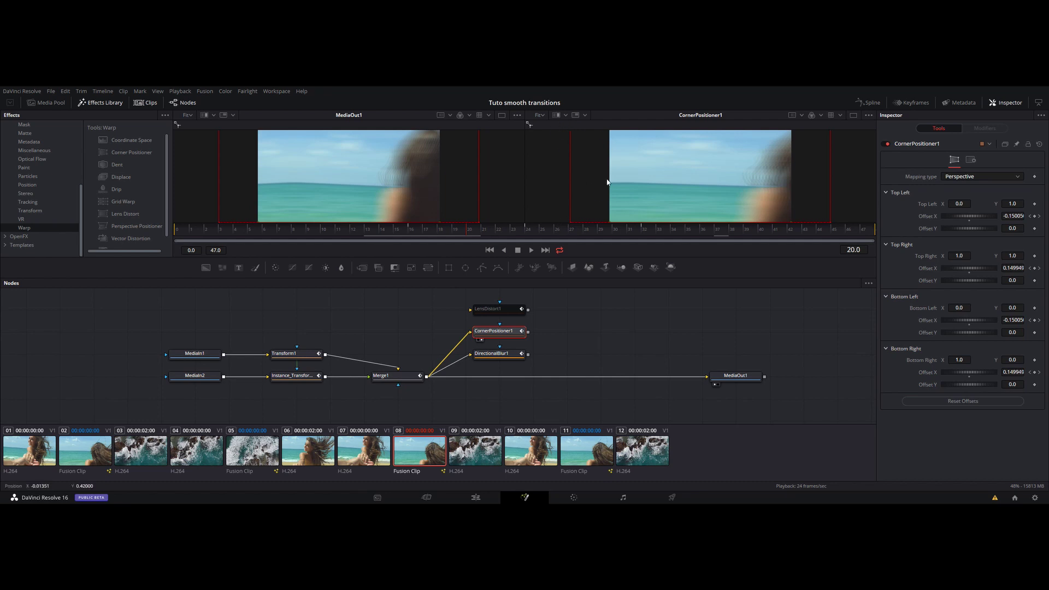
scroll(607, 181, down, 3)
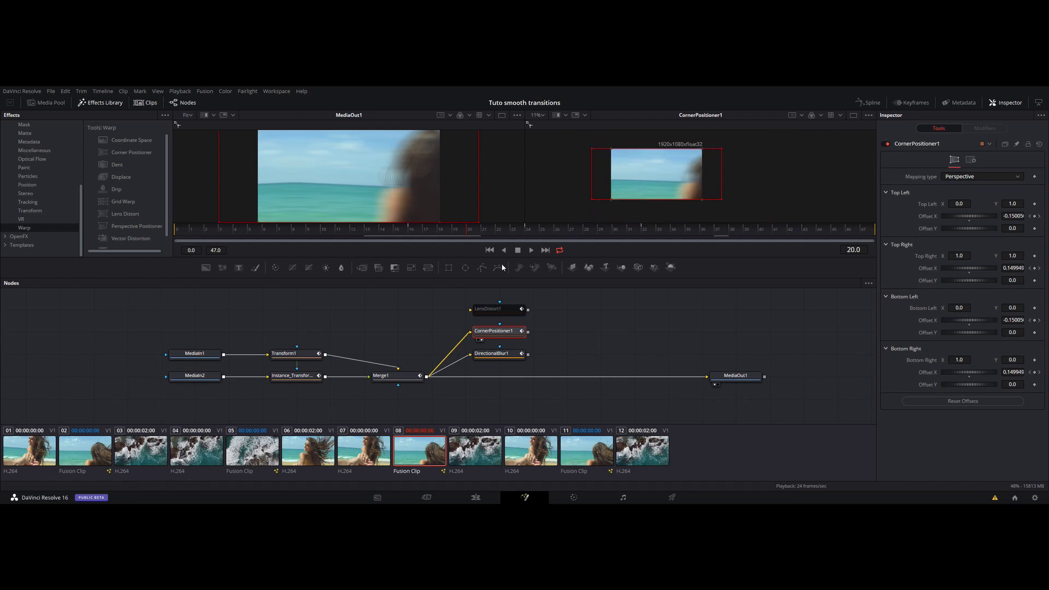
drag(477, 230, 661, 246)
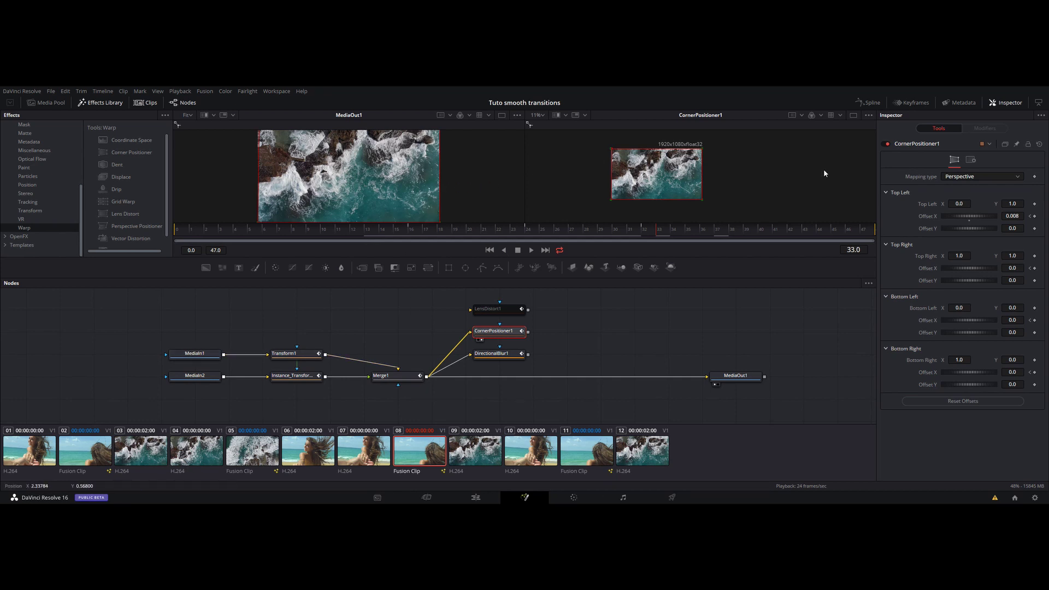
drag(400, 228, 485, 232)
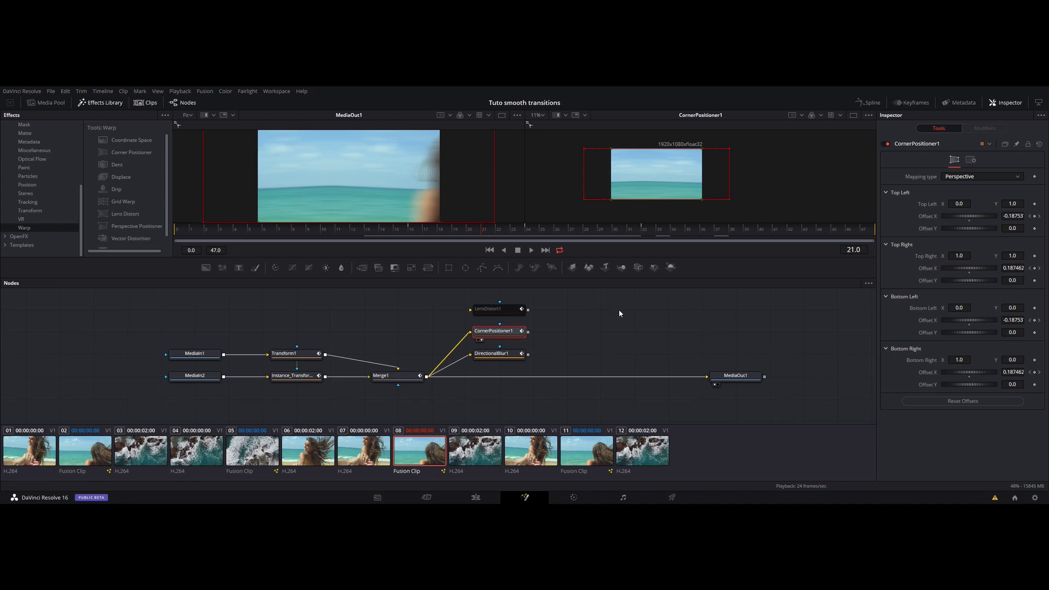
Connect Merge1's output to the LensDistort1 node and enable LensDistort1.
drag(427, 380, 476, 309)
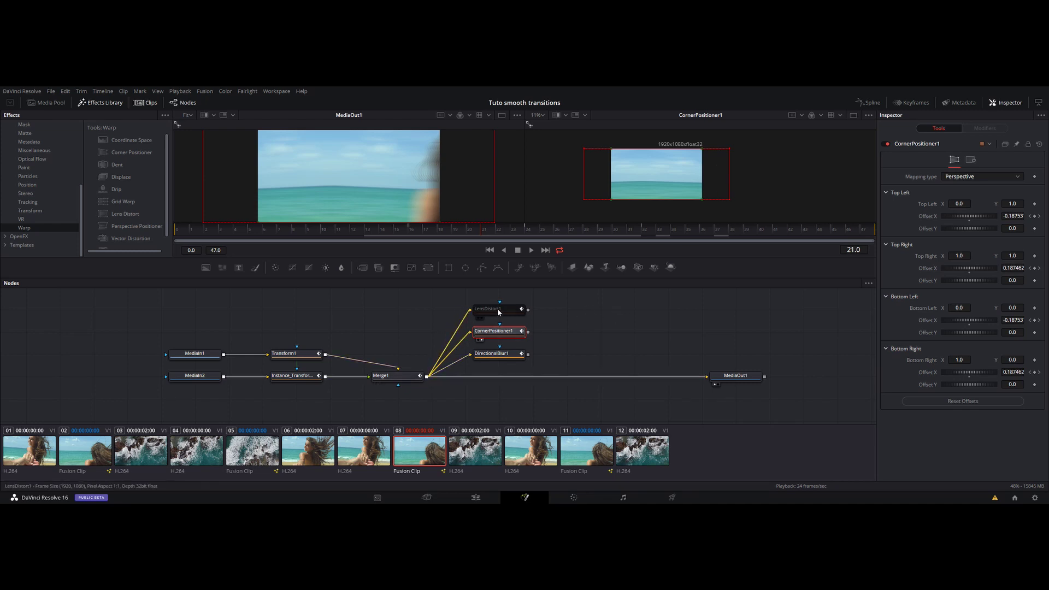
click(498, 313)
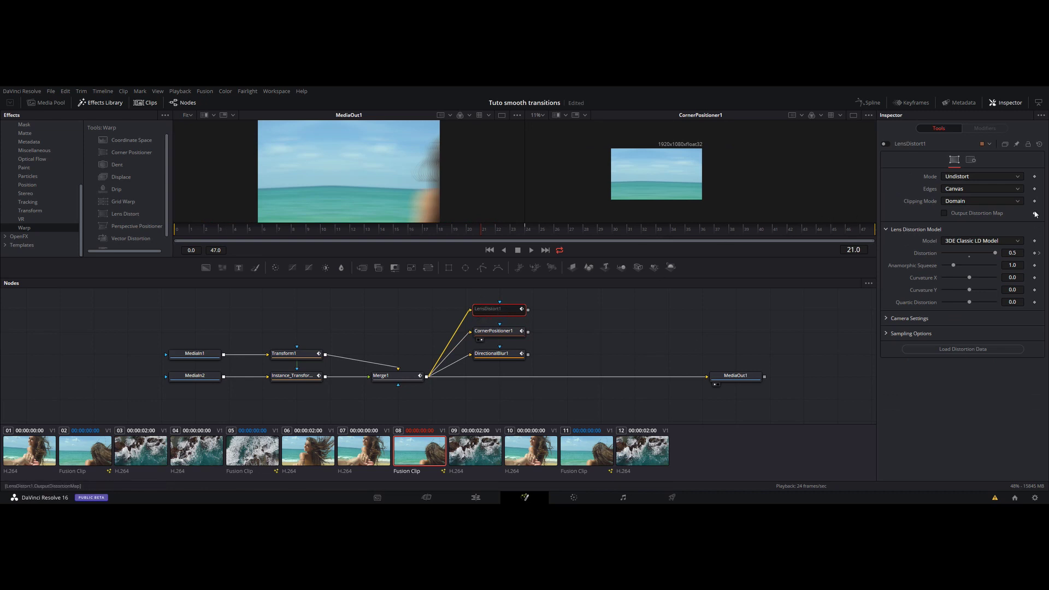
click(884, 143)
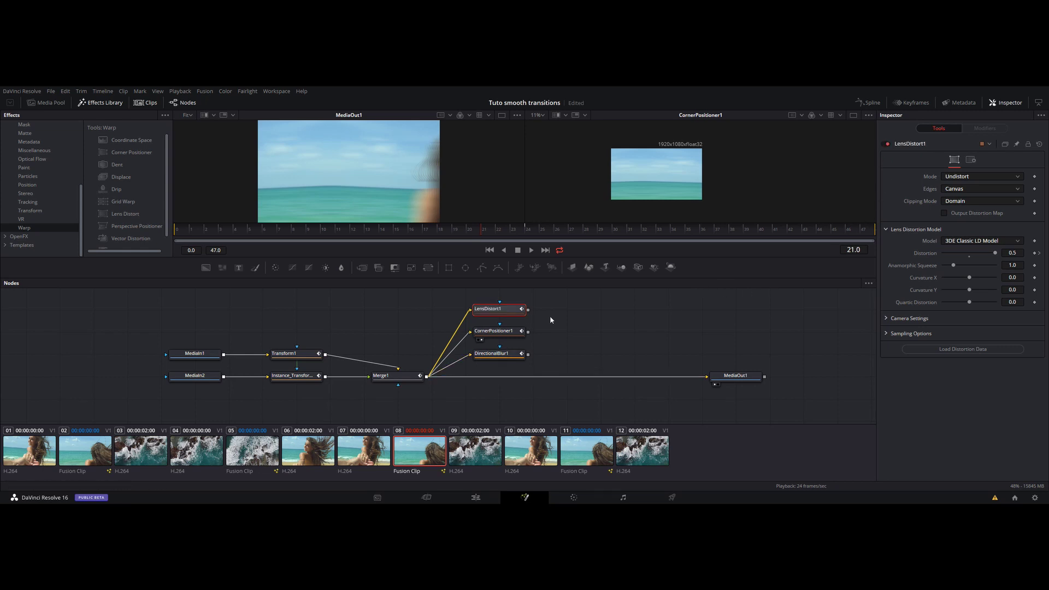
Show LensDistort1 in the second viewer, fitted to the view.
drag(594, 316, 596, 337)
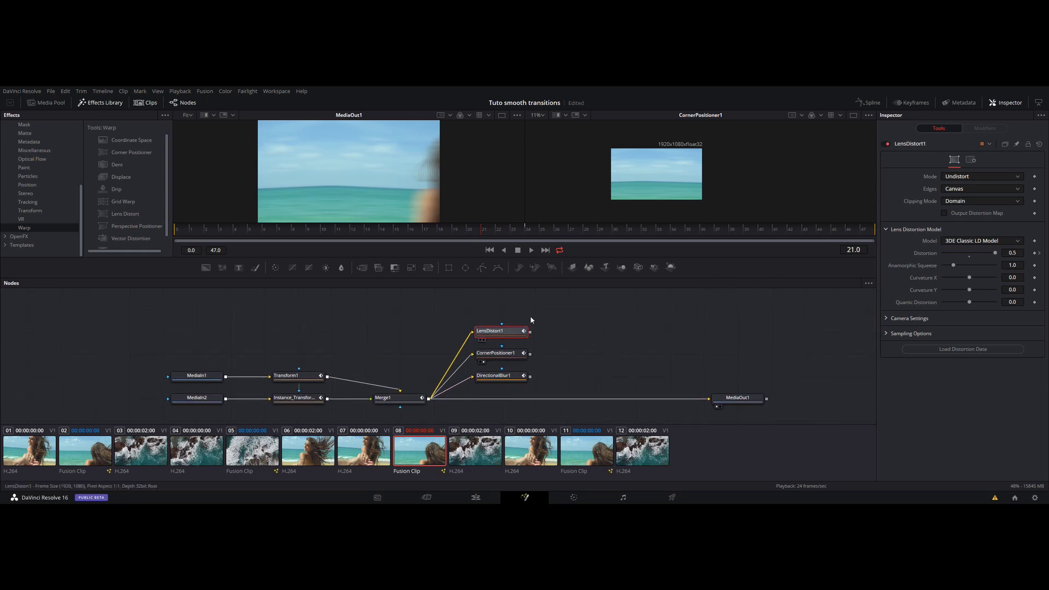
key(2)
click(538, 124)
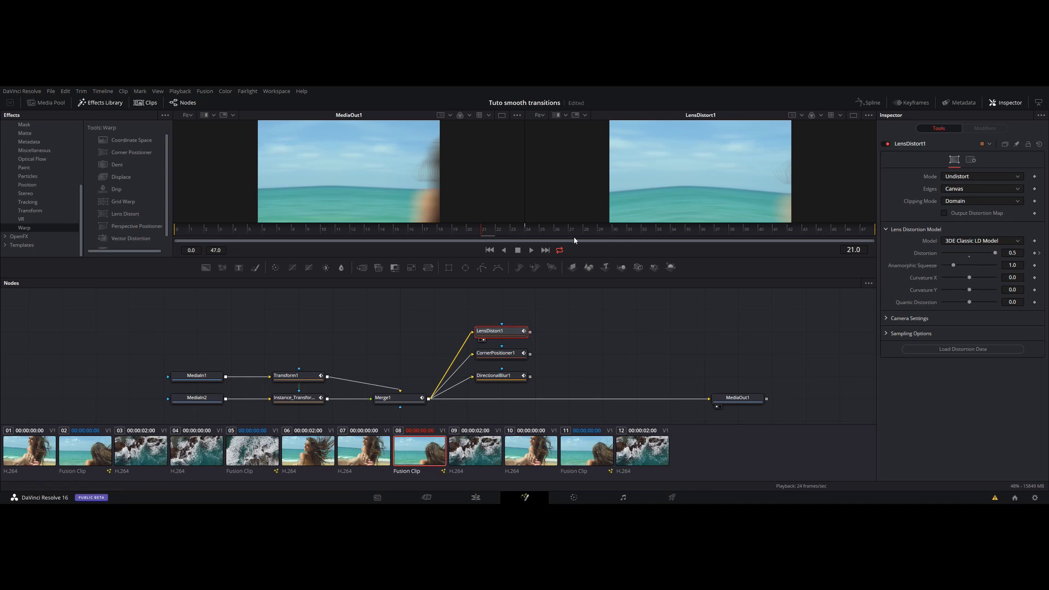
Inspect LensDistort1's Camera Settings and Sampling Options, and scrub through its distortion effect to frame 35.
click(886, 318)
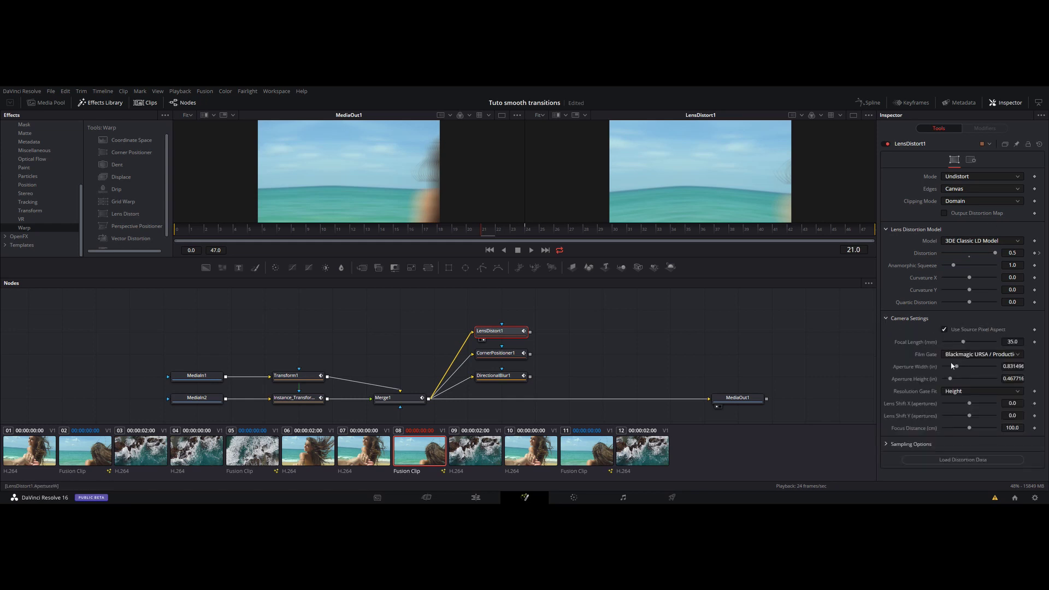
click(888, 319)
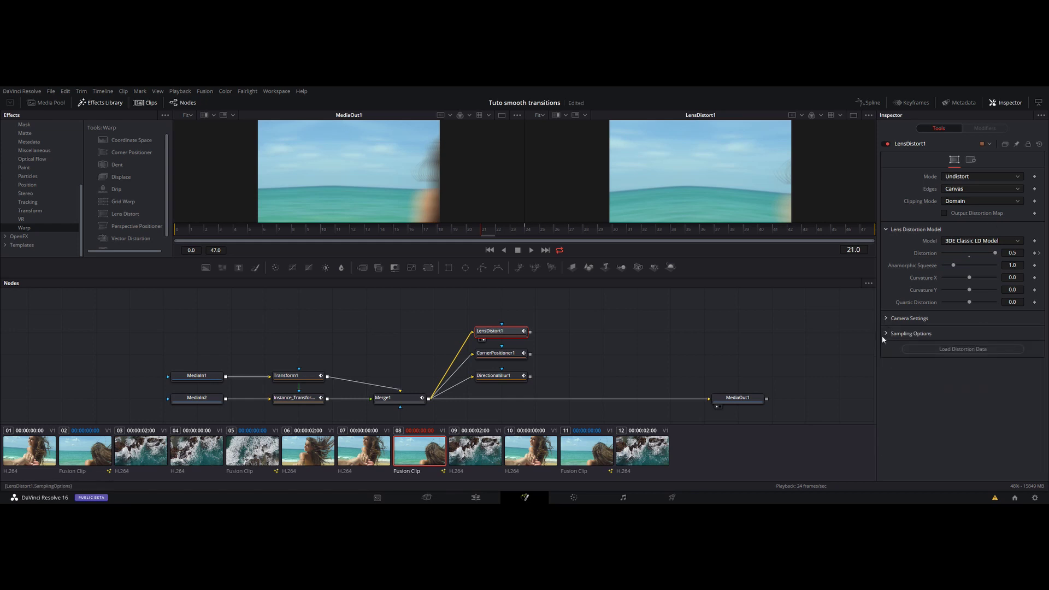
click(885, 333)
click(885, 333)
drag(497, 229, 476, 238)
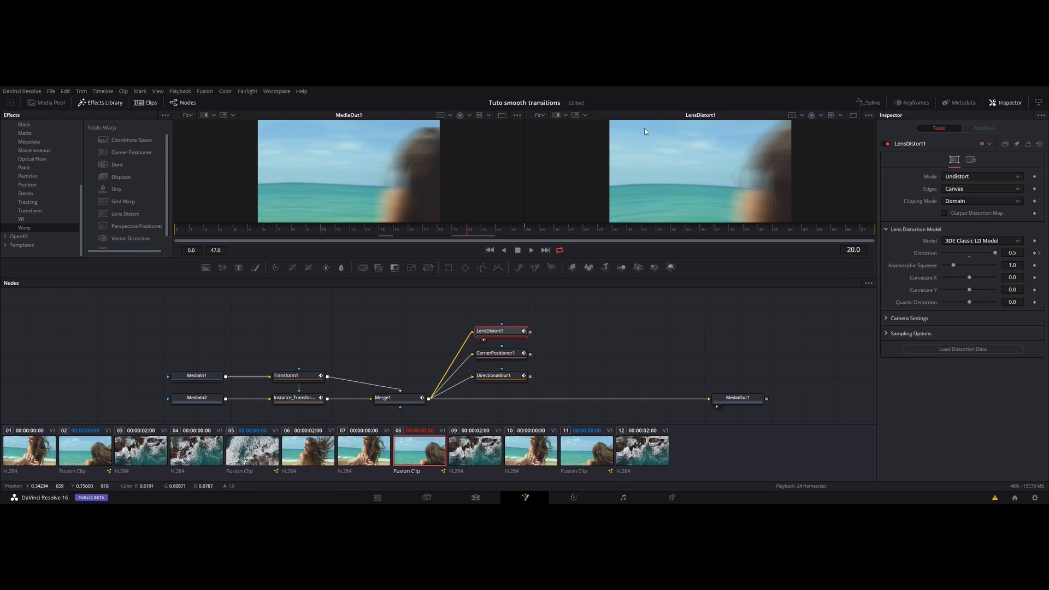
drag(476, 228, 687, 258)
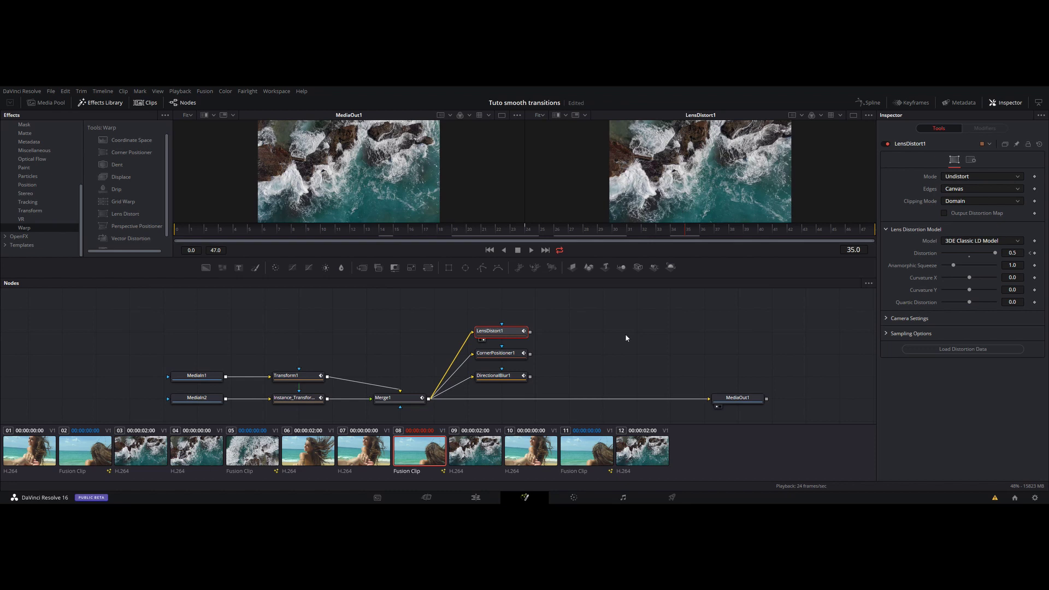
Show DirectionalBlur1 in the second viewer in place of LensDistort1.
drag(618, 348, 554, 332)
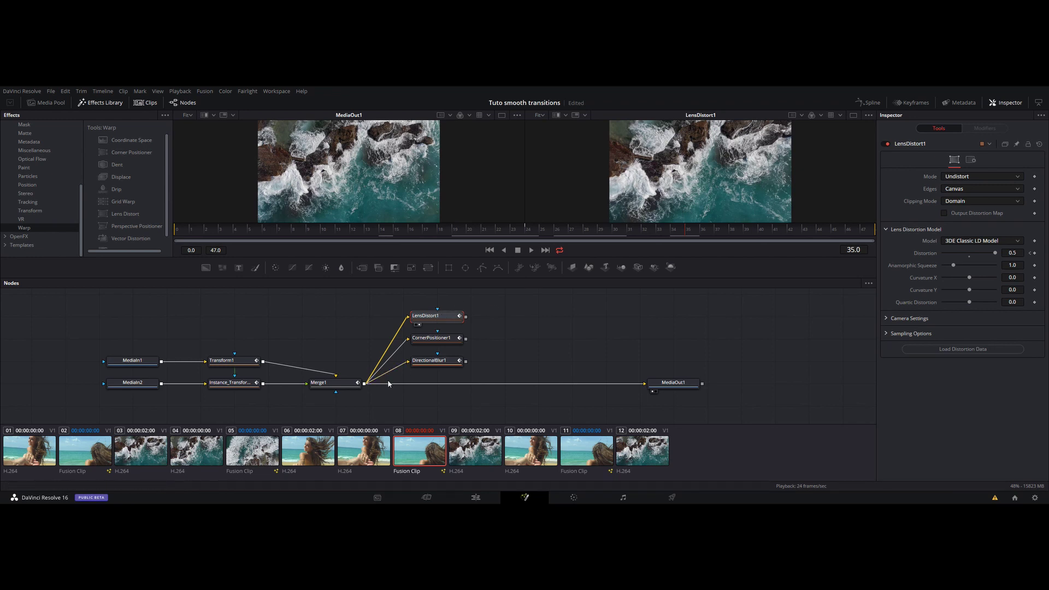
click(437, 361)
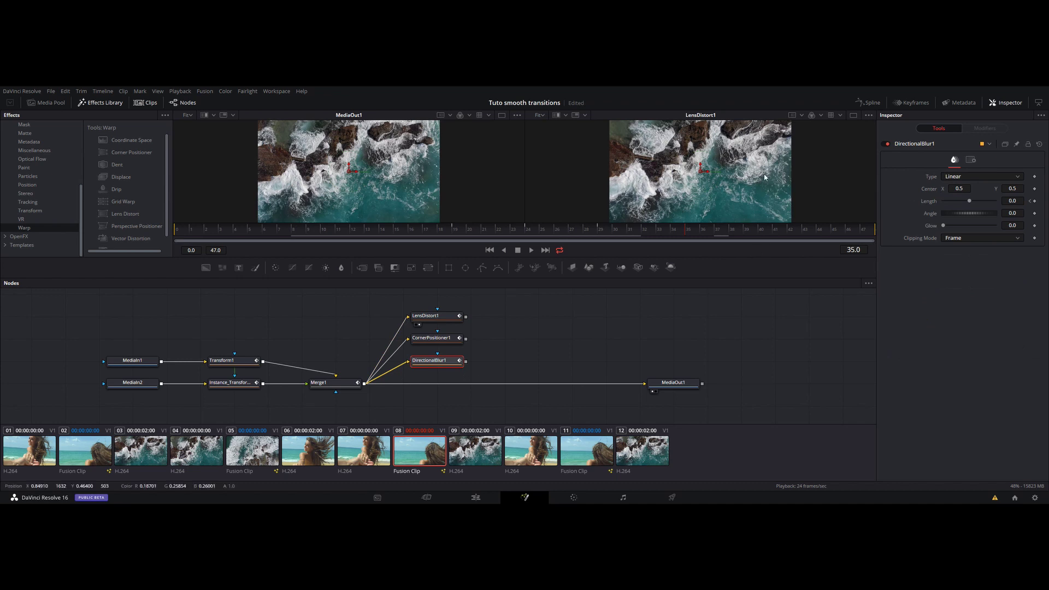
drag(437, 360, 728, 180)
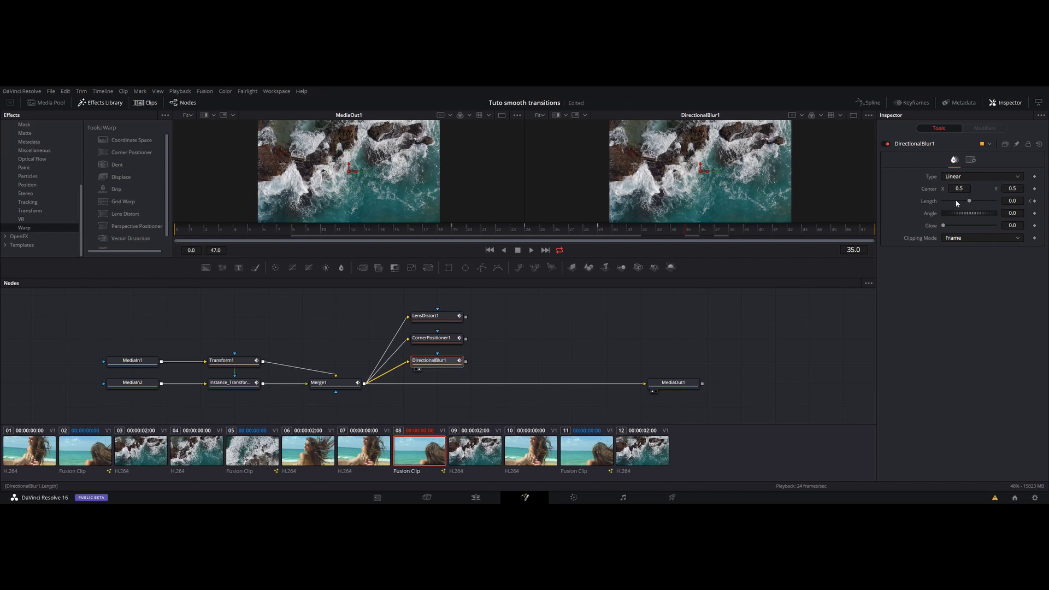
Enable versions on DirectionalBlur1, set Glow to 0.244 in version 2, and scrub to frame 32 to check it.
click(1006, 145)
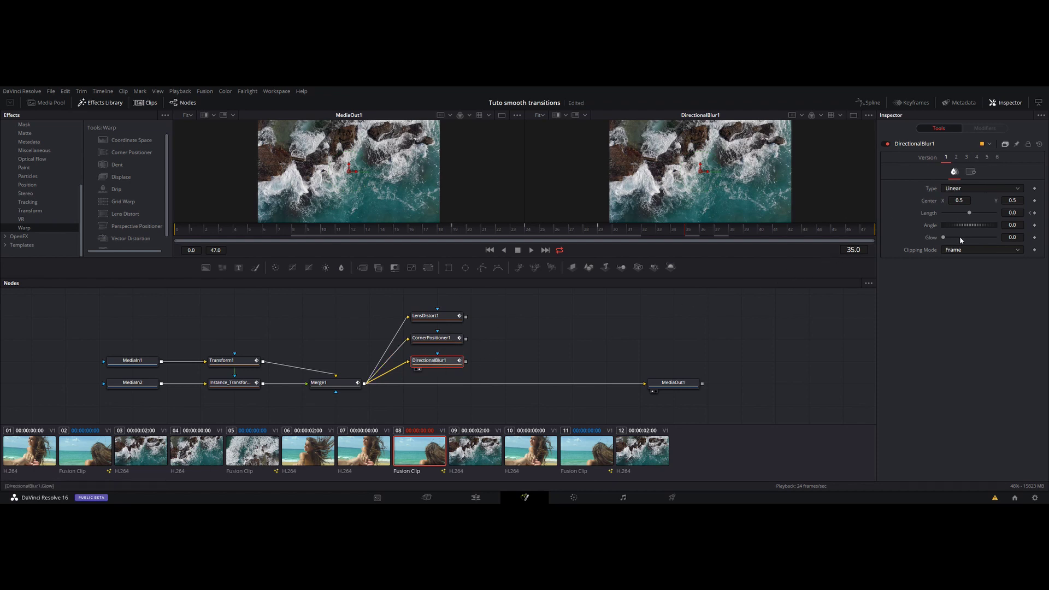
click(957, 158)
drag(943, 238, 956, 237)
drag(448, 234, 646, 246)
click(484, 232)
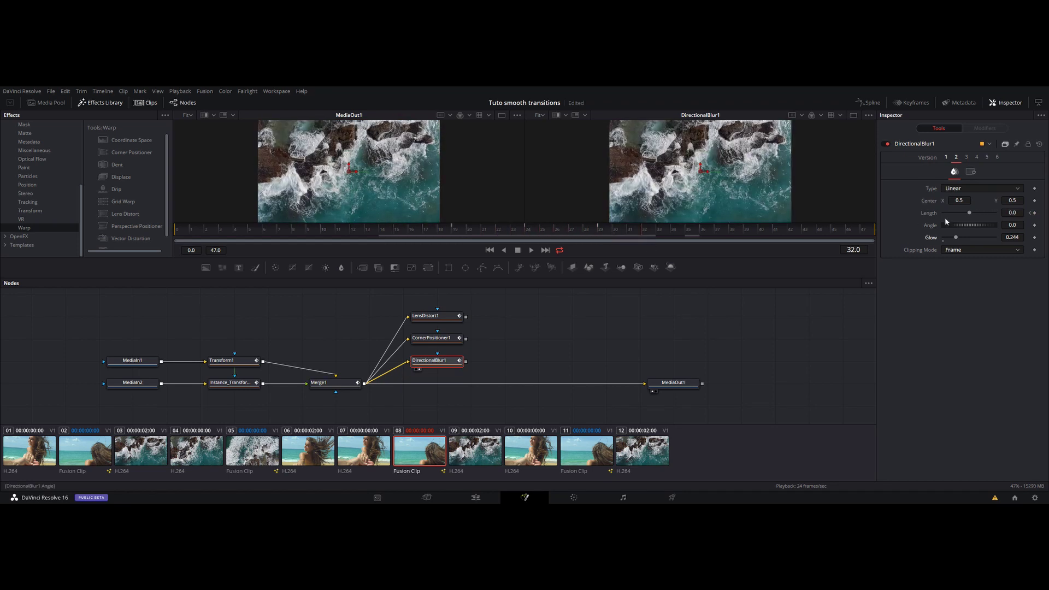
Switch DirectionalBlur1 back to version 1, scrub to frame 29, and hide the clips strip.
click(946, 157)
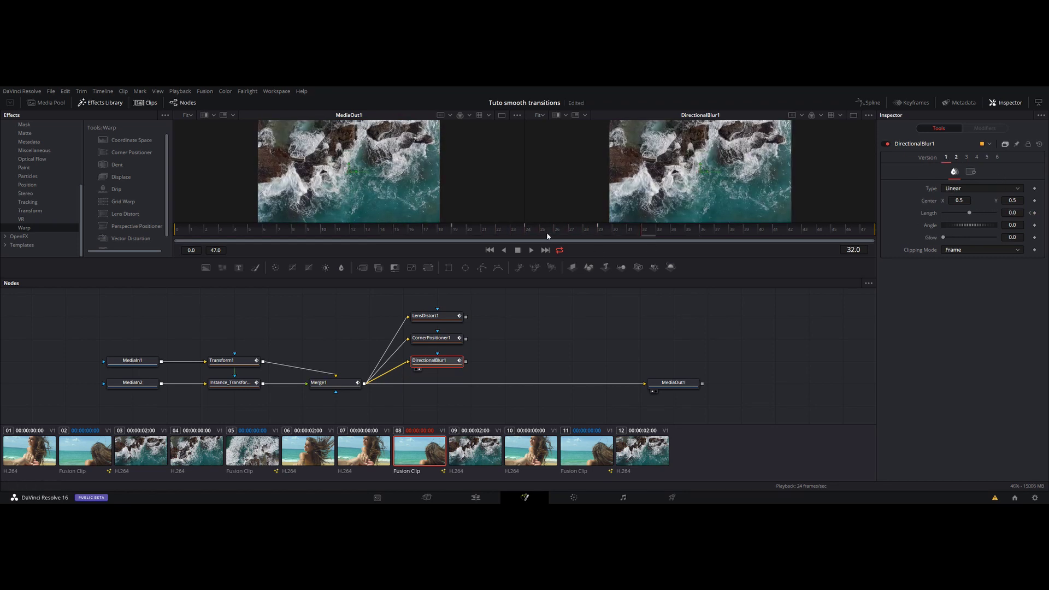
drag(548, 236, 598, 231)
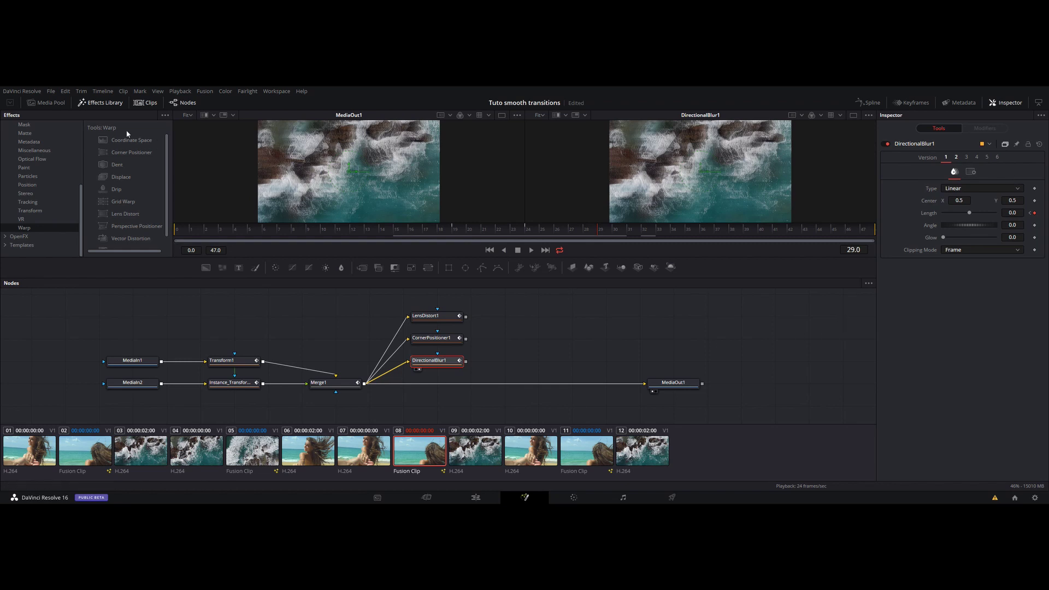
click(145, 102)
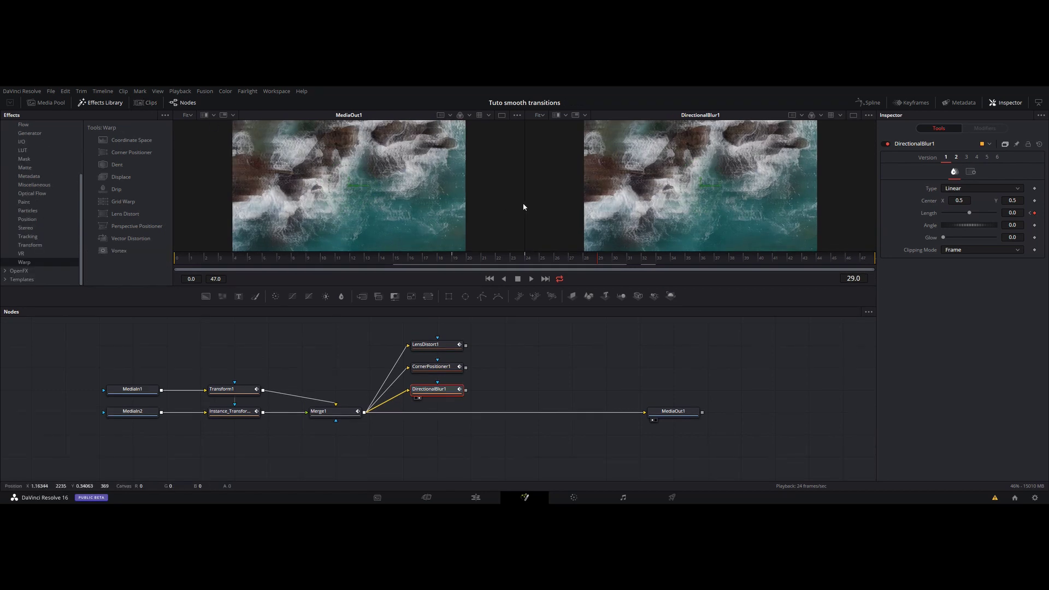